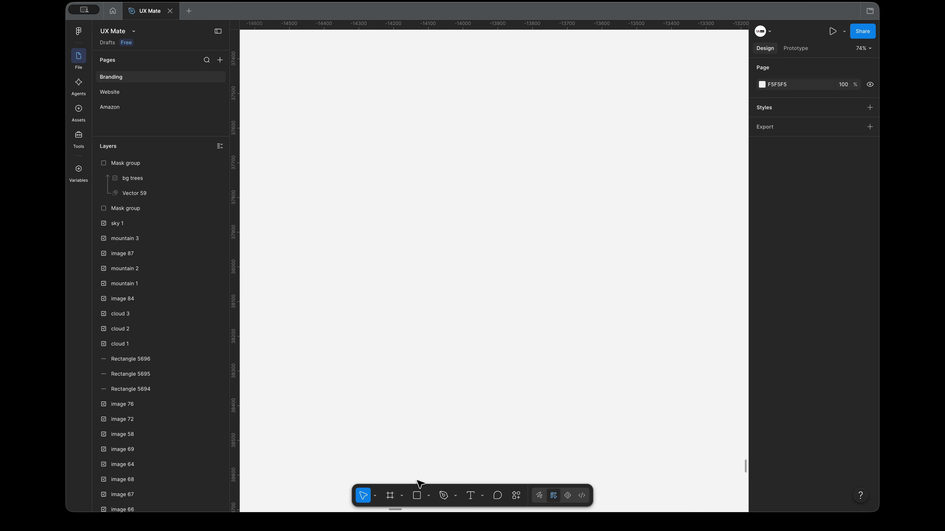
Draw a circular ring about 172 × 172 in size on the empty canvas with the Ellipse tool
click(429, 497)
click(464, 446)
mouse_move(426, 269)
mouse_down()
mouse_move(485, 329)
mouse_move(480, 302)
mouse_move(460, 308)
mouse_move(455, 298)
mouse_move(455, 322)
mouse_move(483, 304)
mouse_move(437, 289)
mouse_move(433, 297)
mouse_move(489, 303)
mouse_up()
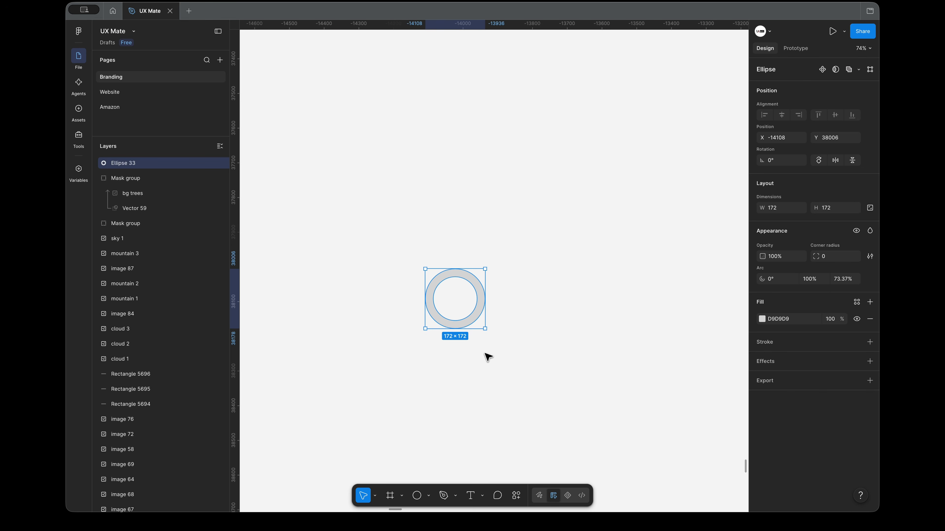
Change the ring's fill to dark grey 494949
click(761, 319)
drag(689, 345, 622, 370)
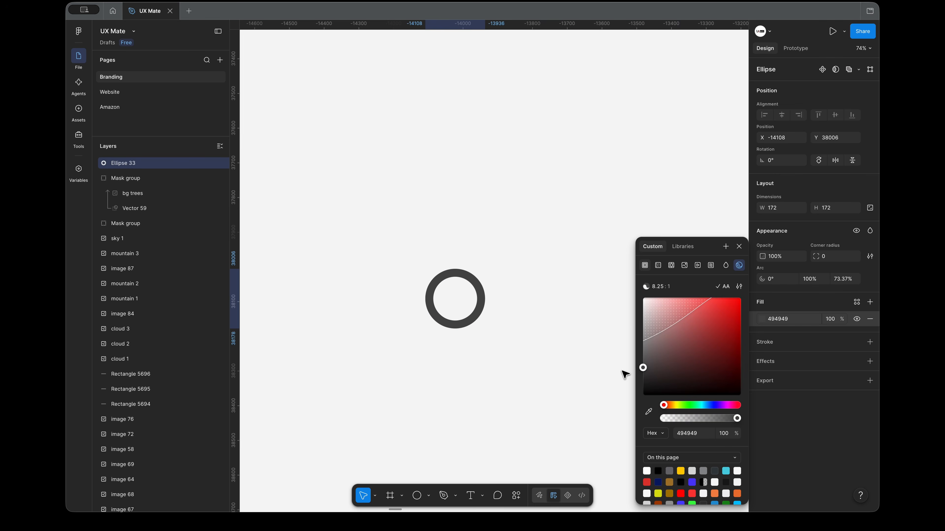
click(625, 374)
scroll(473, 348, up, 3)
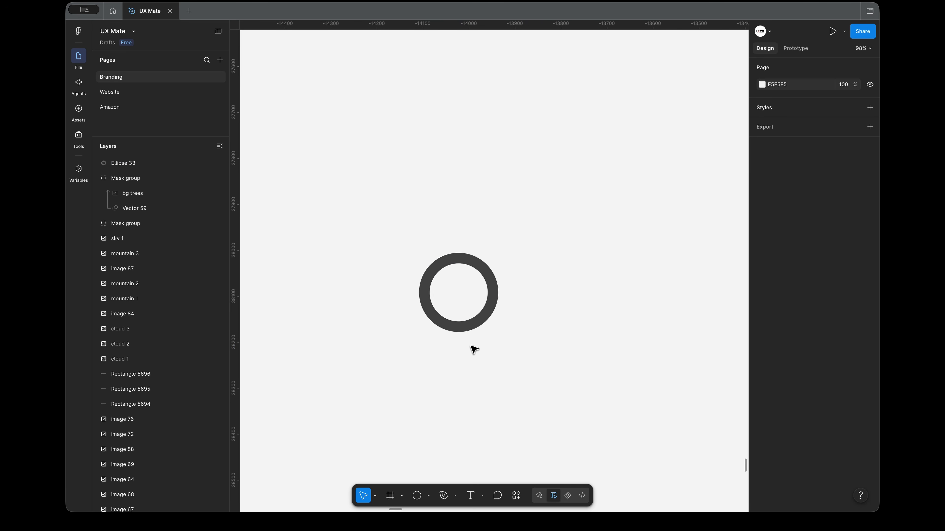
Duplicate the dark grey ring horizontally to its right, placing the copy at X -13872
click(470, 333)
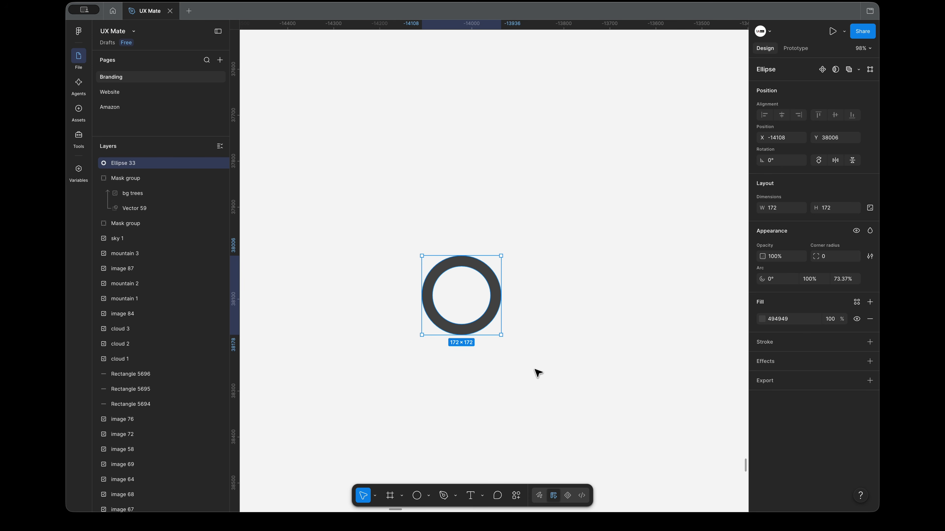
drag(473, 324, 581, 324)
scroll(569, 374, right, 2)
Trim the copied ring to a quarter arc with a 25% sweep starting at -90°
mouse_move(515, 313)
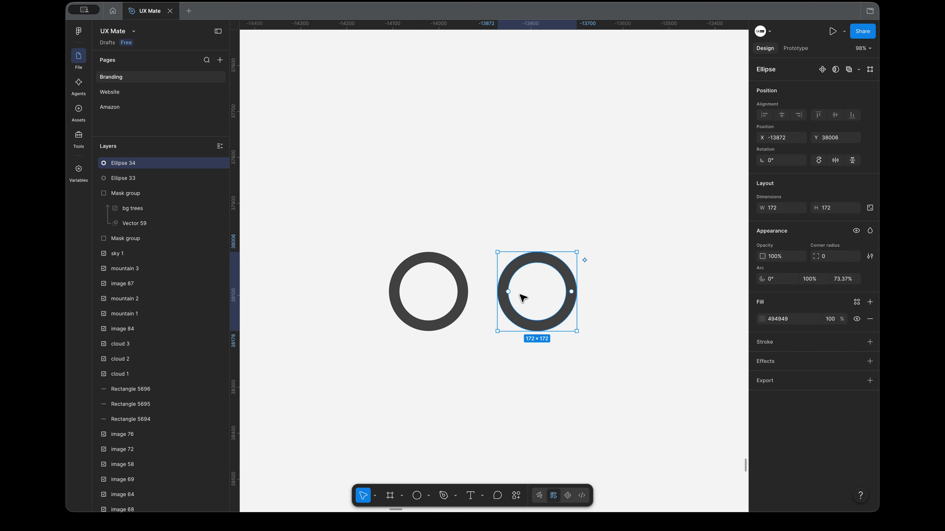
mouse_move(571, 292)
mouse_down()
mouse_move(580, 299)
mouse_move(571, 335)
mouse_move(569, 274)
mouse_move(538, 261)
mouse_move(560, 285)
mouse_move(535, 246)
mouse_move(590, 270)
mouse_move(577, 293)
mouse_up()
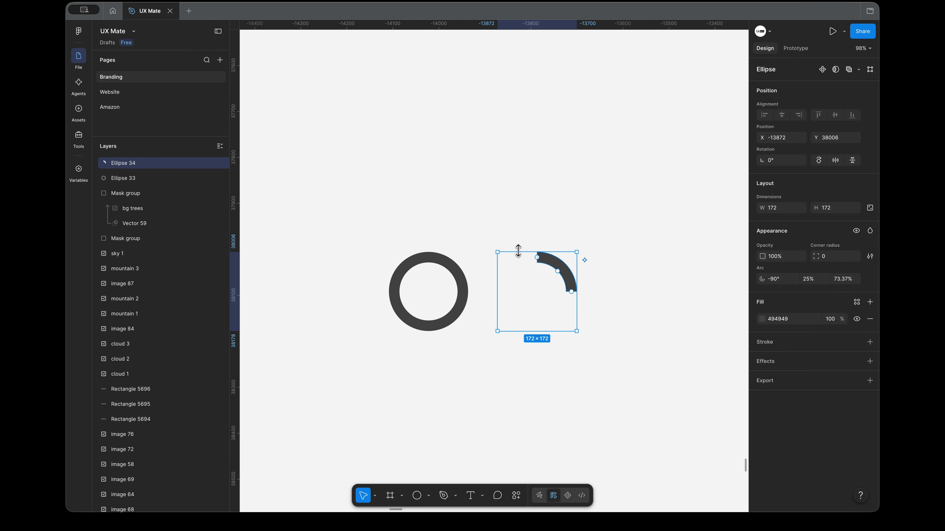
click(605, 295)
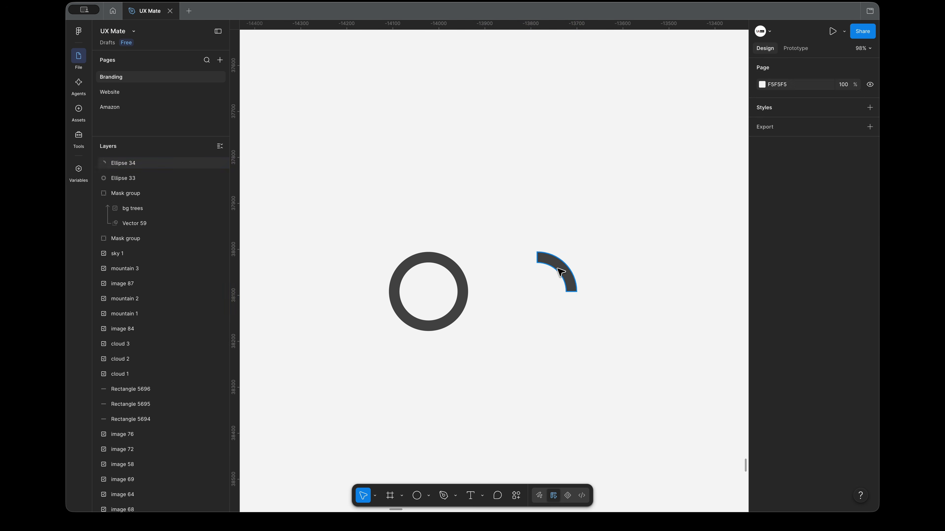
Fill the quarter arc with blue 0030F1
click(573, 277)
click(762, 319)
drag(695, 349, 740, 302)
click(707, 404)
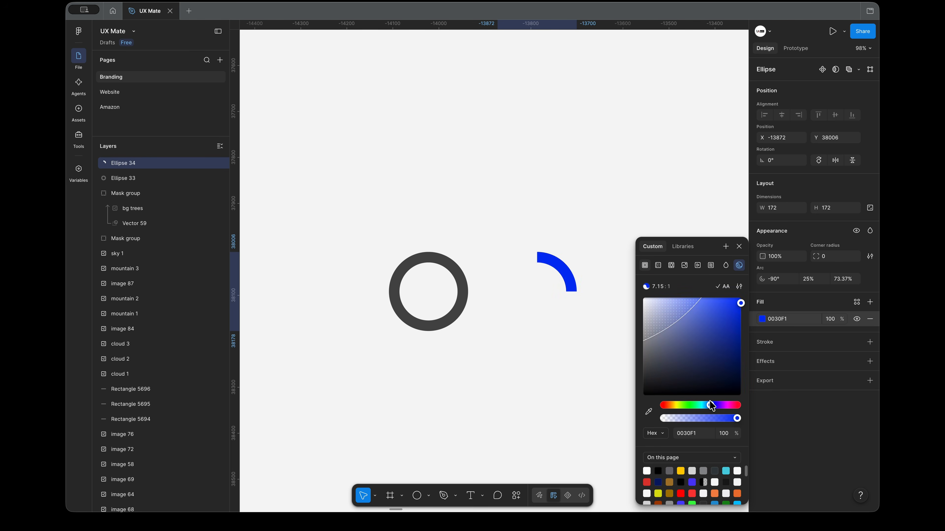
click(597, 359)
Move the quarter arc onto the grey ring and align both shapes on their horizontal and vertical centres
drag(569, 267, 461, 267)
click(355, 219)
drag(355, 219, 469, 328)
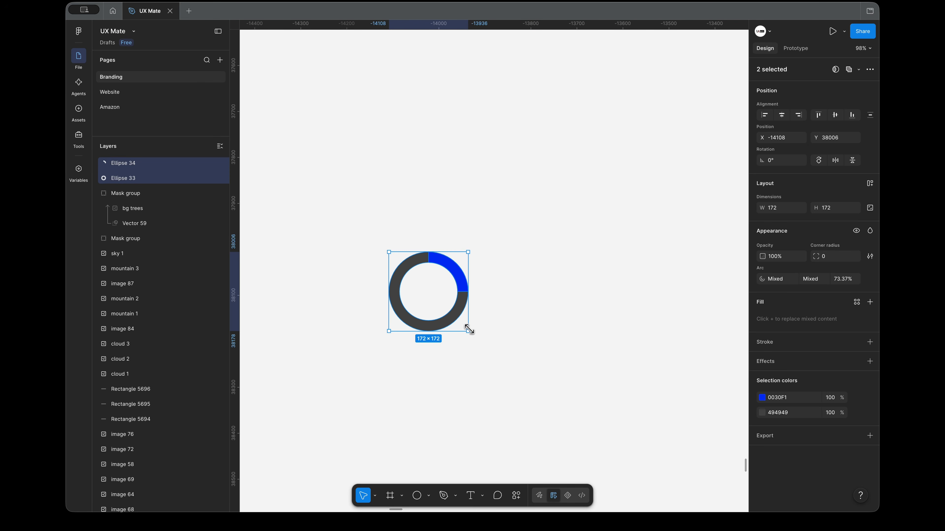
click(784, 112)
click(834, 113)
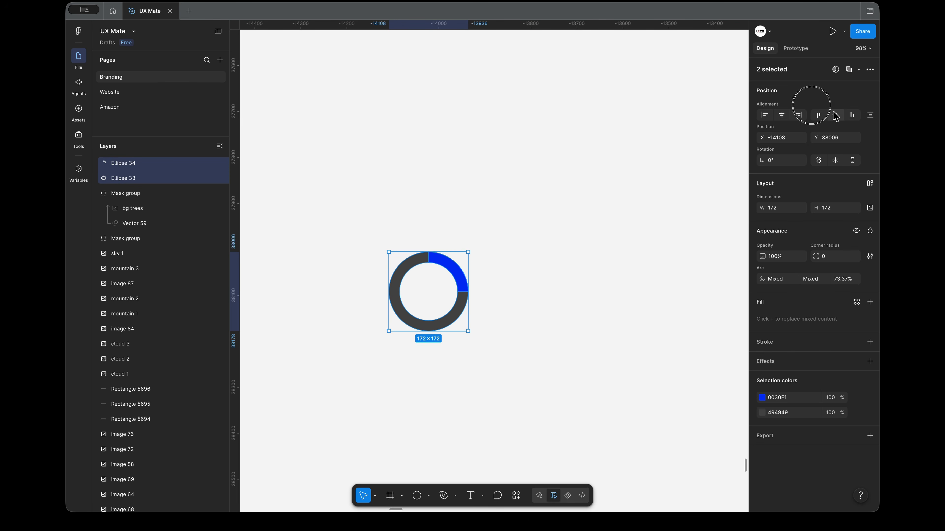
click(515, 271)
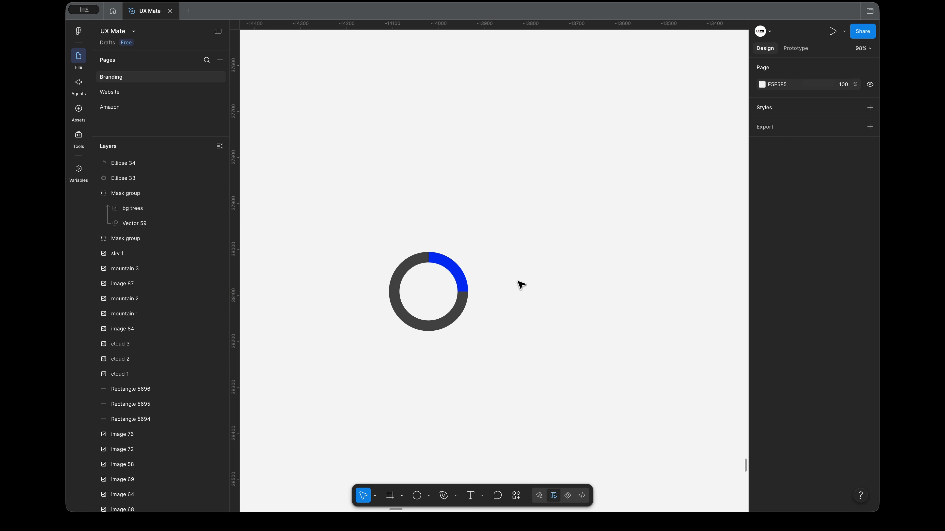
Round the ends of the quarter arc with a corner radius of 50
click(459, 275)
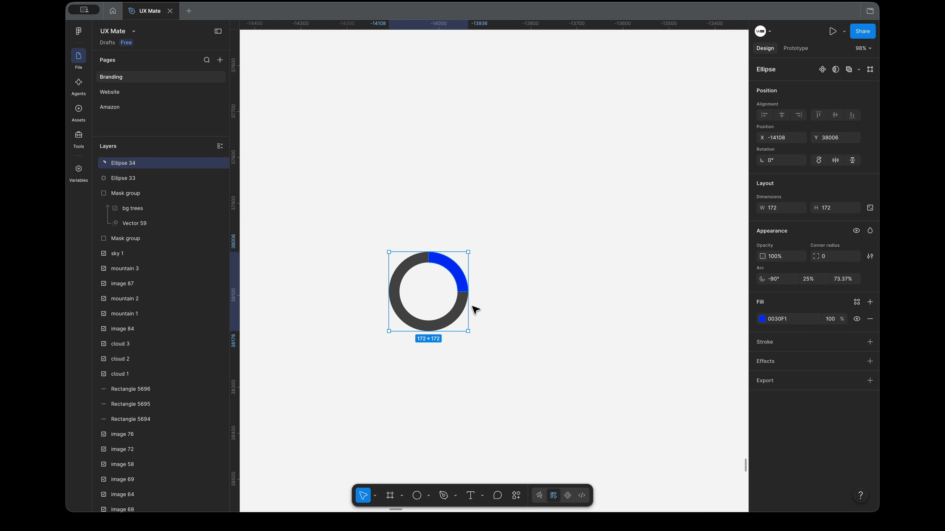
click(835, 256)
text(10)
key(Return)
Change the quarter arc's fill to orange FFB804
click(761, 319)
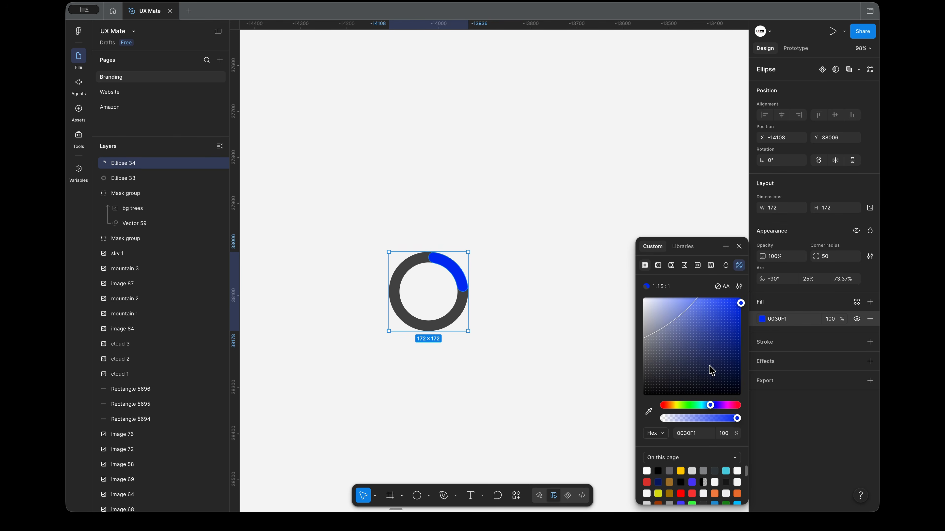
drag(711, 366, 620, 298)
drag(684, 406, 671, 406)
drag(676, 345, 739, 298)
click(513, 331)
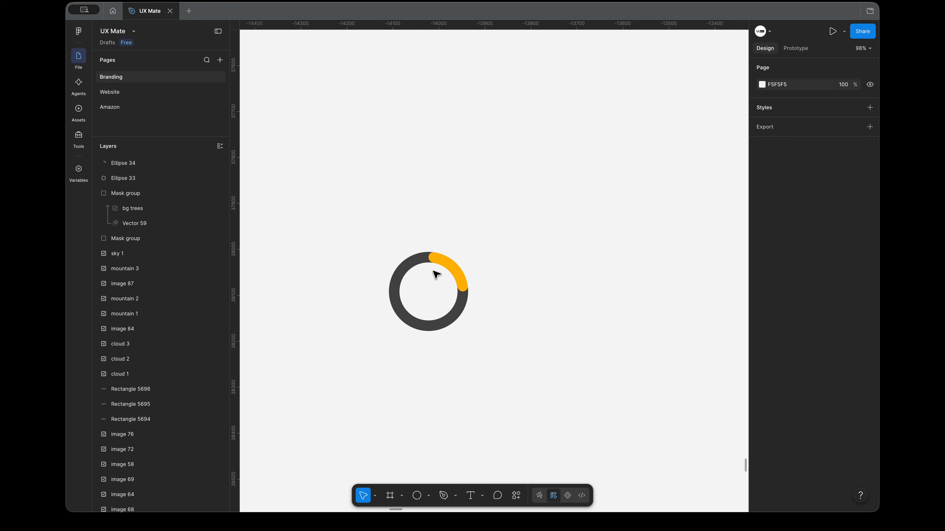
Rename the orange arc's layer as animation and the grey ring's layer as bg
click(446, 261)
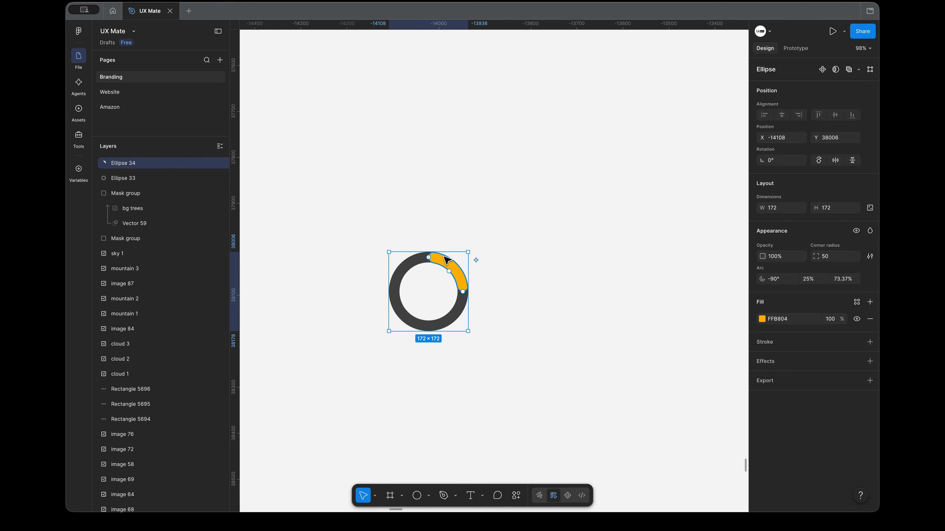
double_click(122, 163)
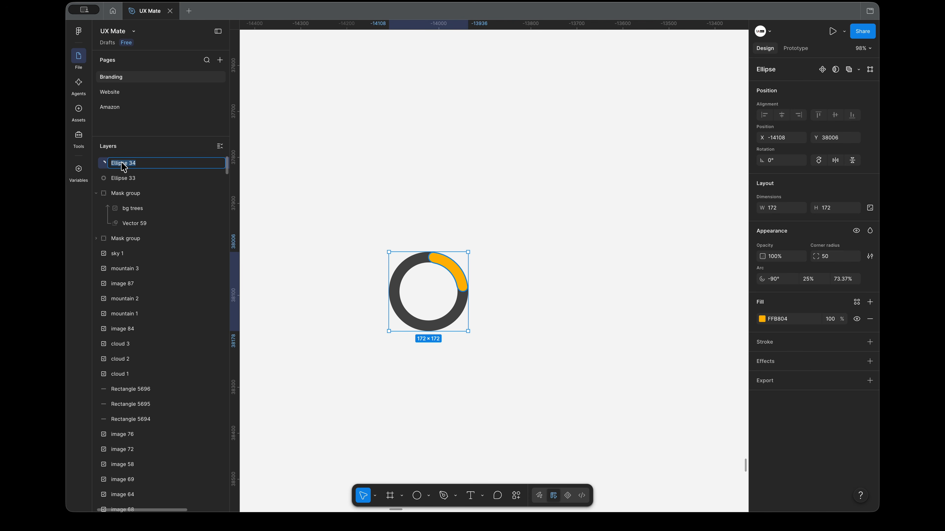
text(animation)
key(Return)
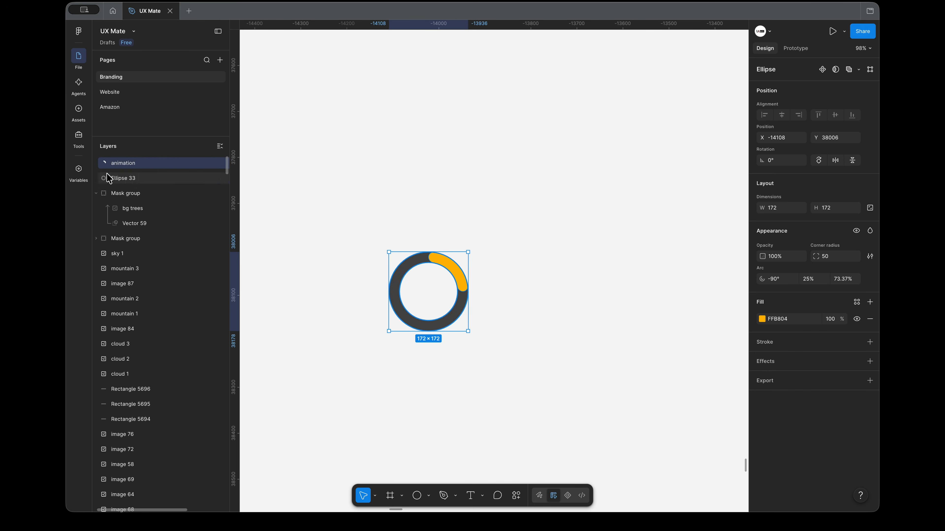
double_click(122, 179)
text(bg)
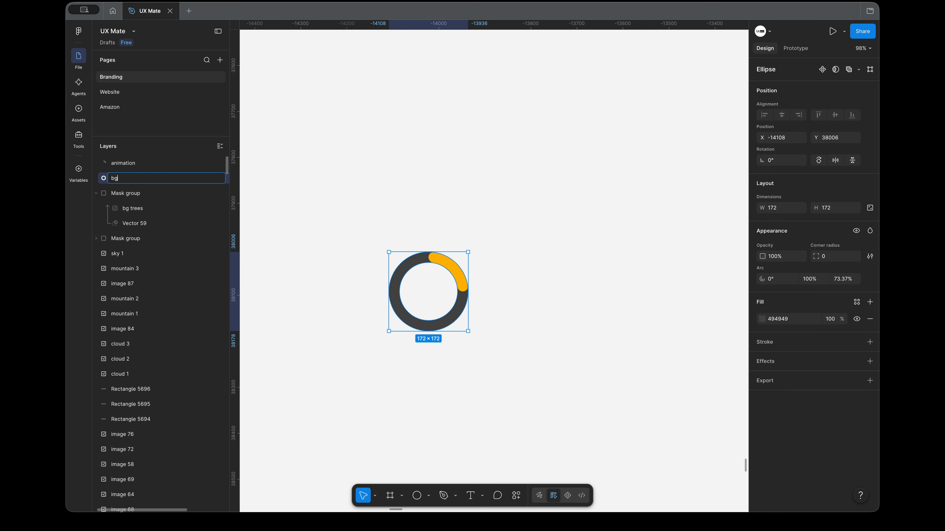
key(Return)
click(479, 410)
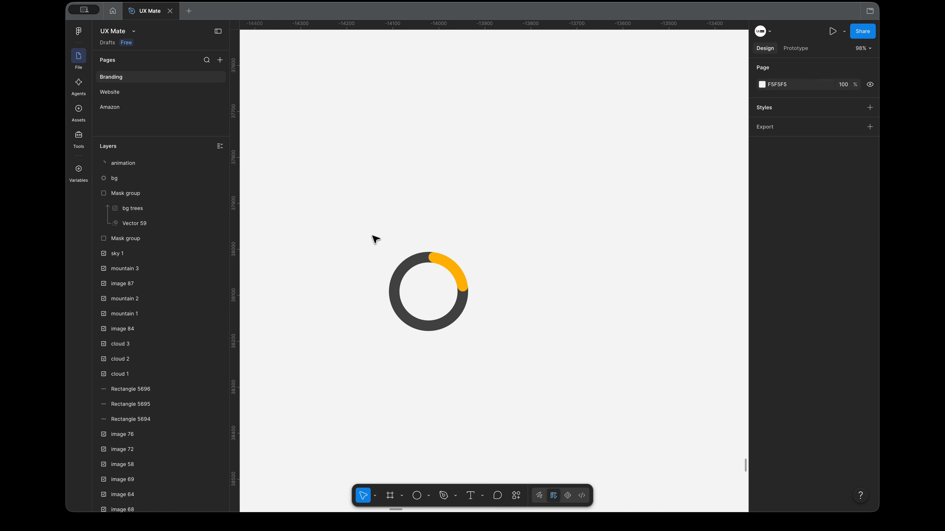
Wrap the arc and the ring in a frame and name the frame Loader
drag(363, 207, 514, 386)
right_click(440, 266)
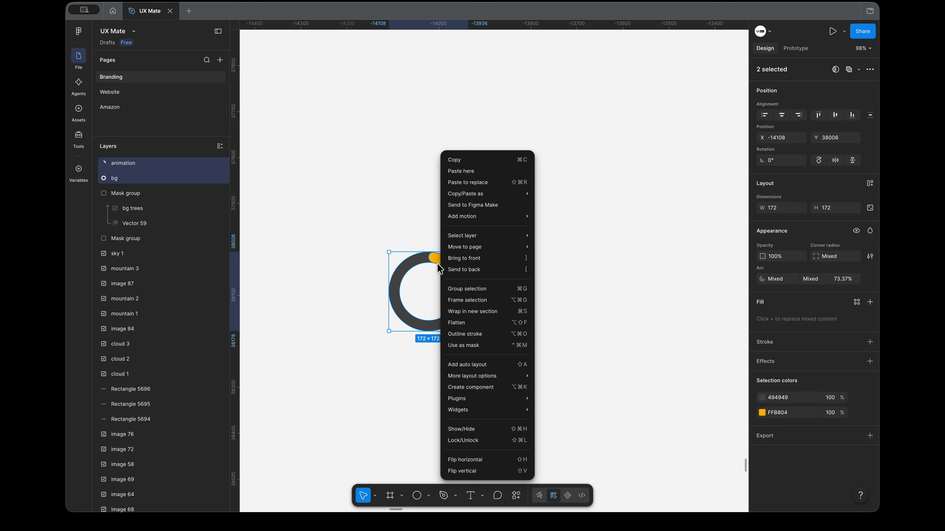
click(464, 300)
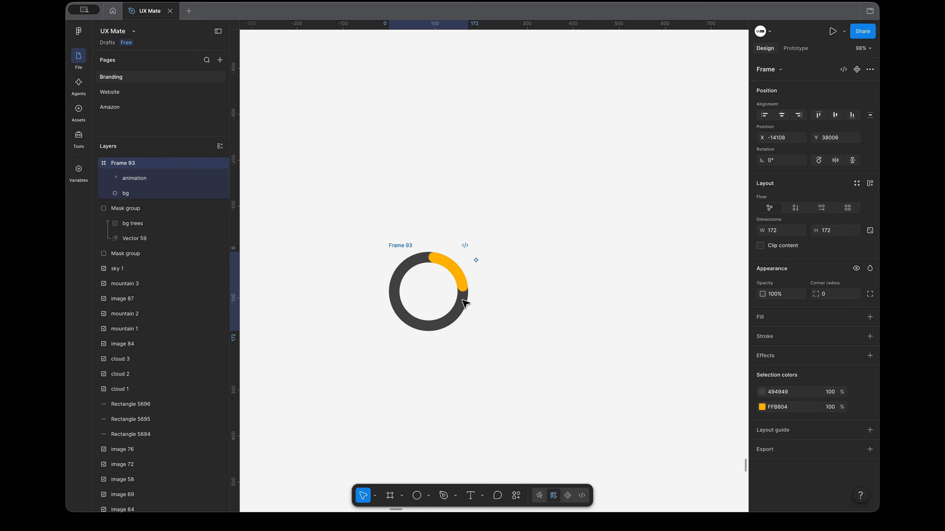
double_click(400, 245)
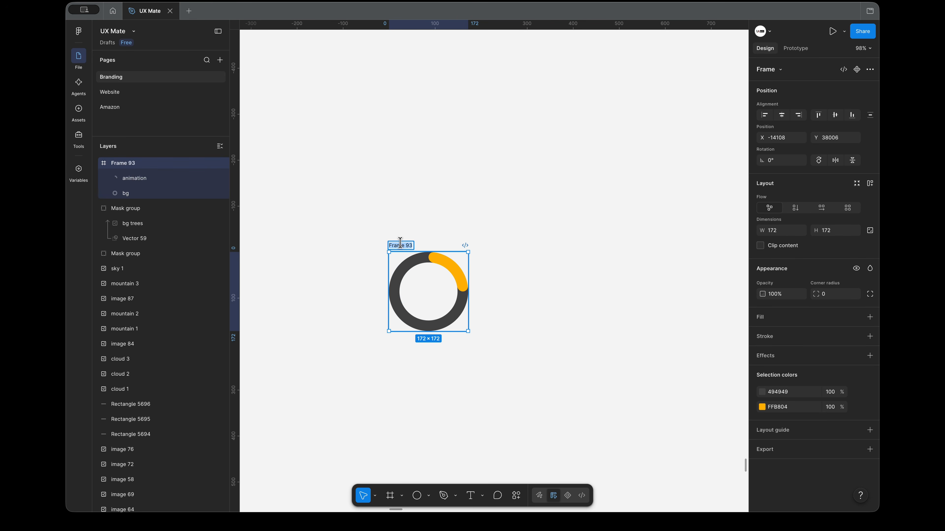
text(Loader)
key(Return)
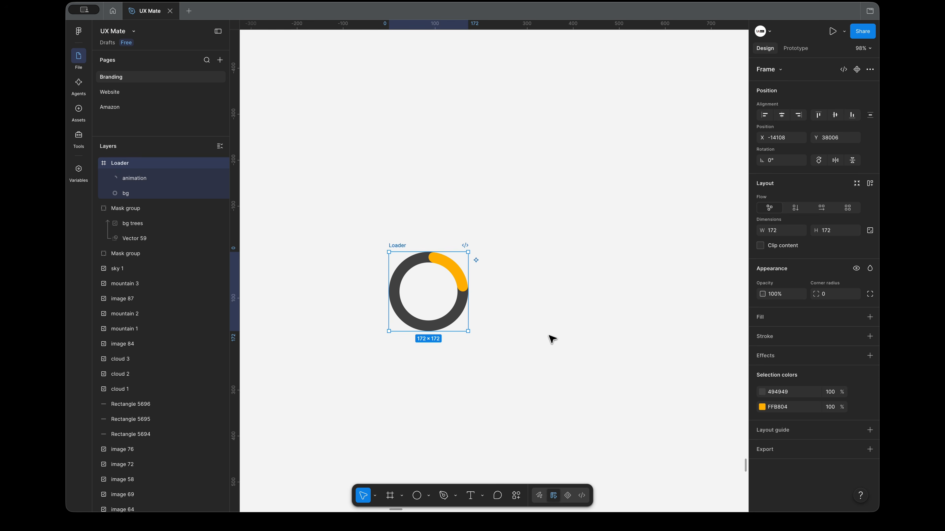
click(551, 339)
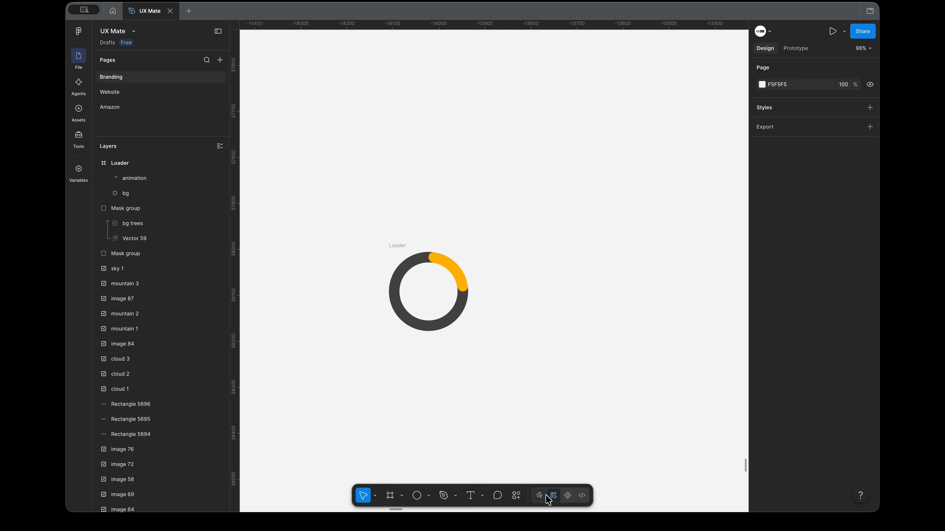
Switch to motion editing with an enlarged timeline and select the orange arc inside the Loader frame
click(567, 496)
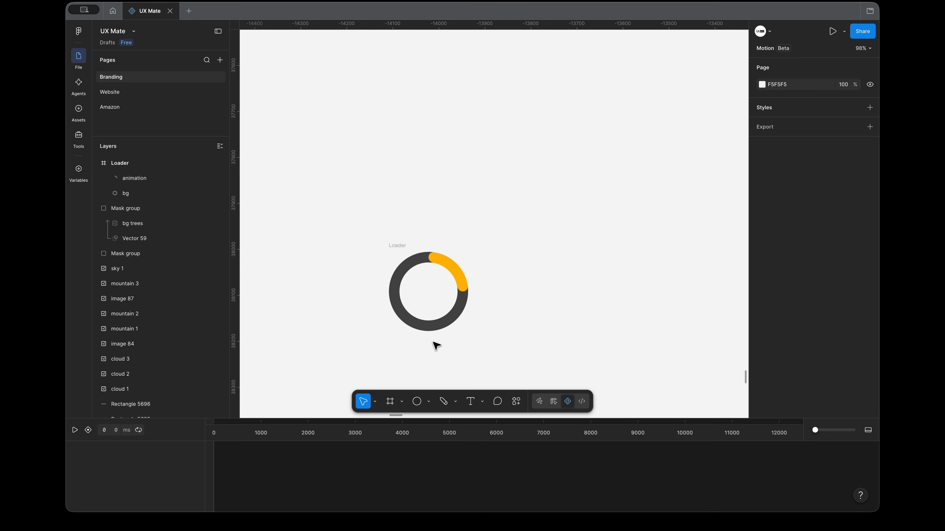
drag(396, 417, 398, 380)
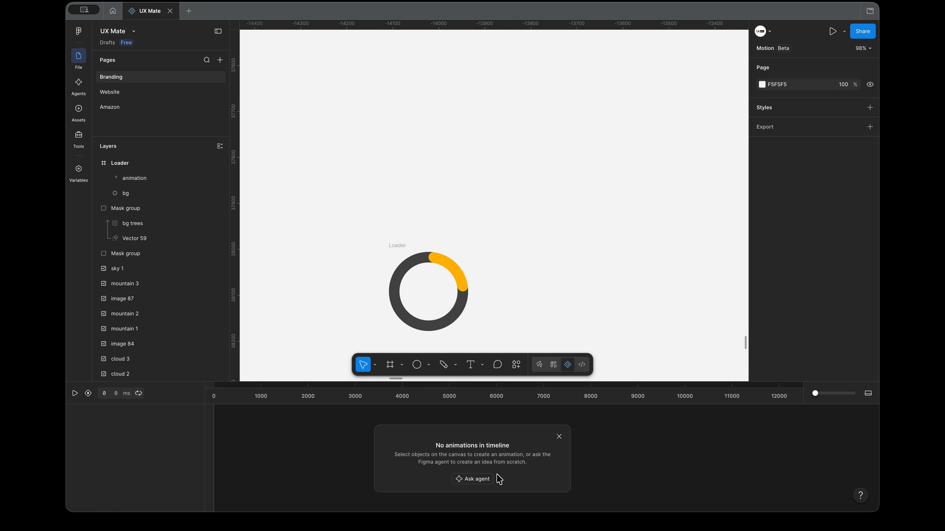
click(460, 289)
click(457, 279)
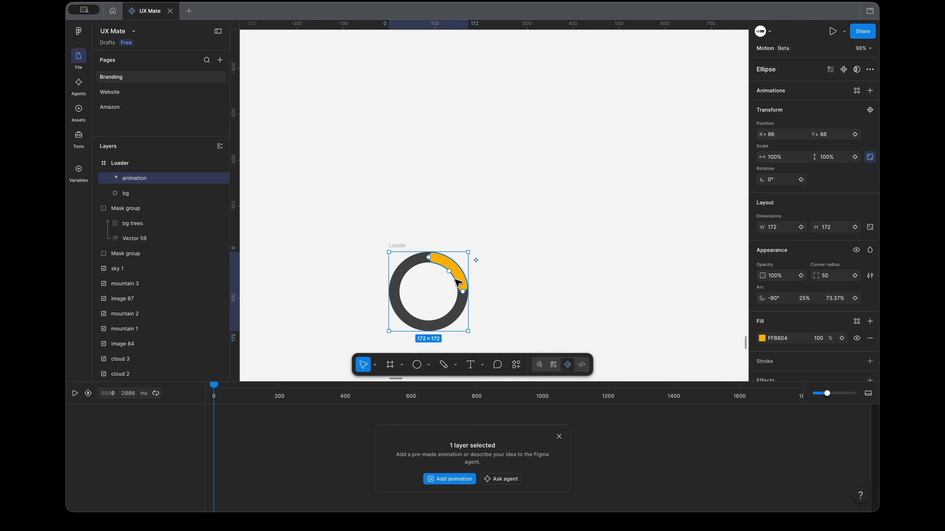
Turn on keyframe recording and record a position keyframe at 0 ms with the arc at X 86, Y 86
click(89, 393)
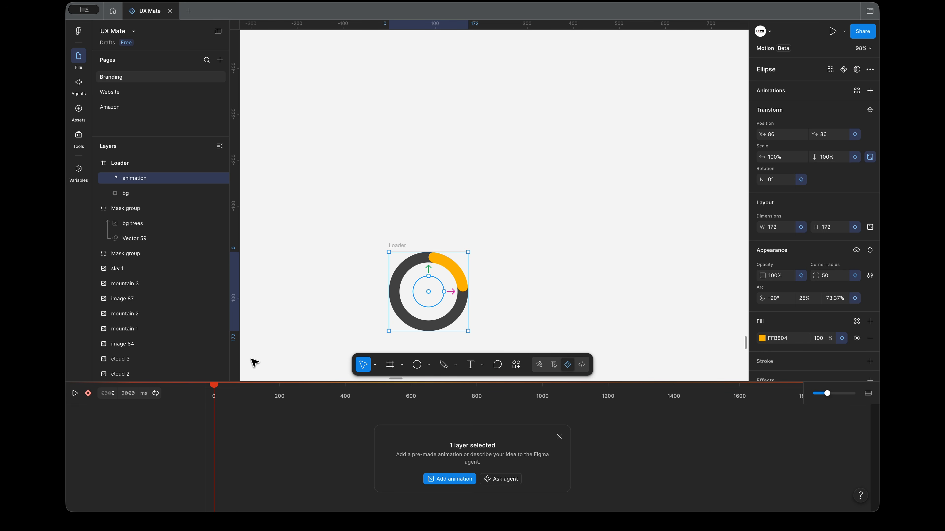
mouse_move(432, 292)
mouse_down()
mouse_move(467, 294)
mouse_move(425, 294)
mouse_up()
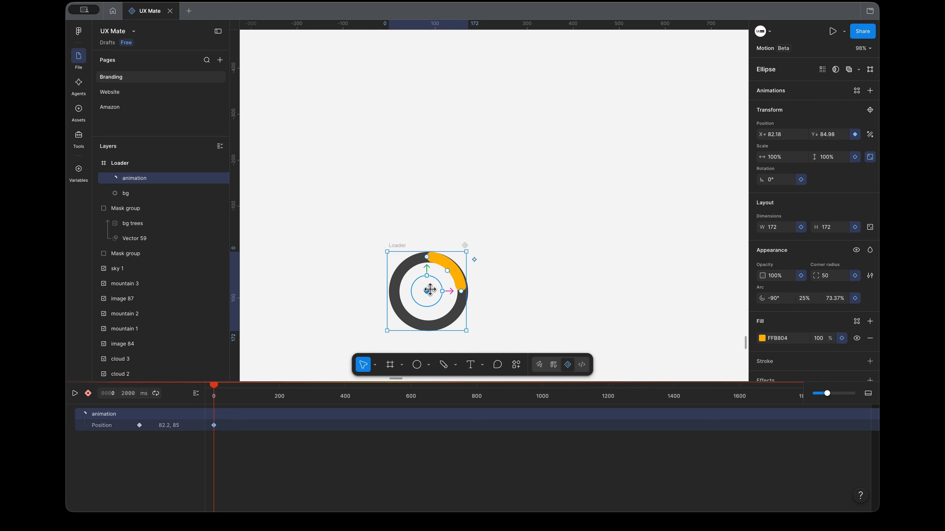
drag(429, 292, 432, 292)
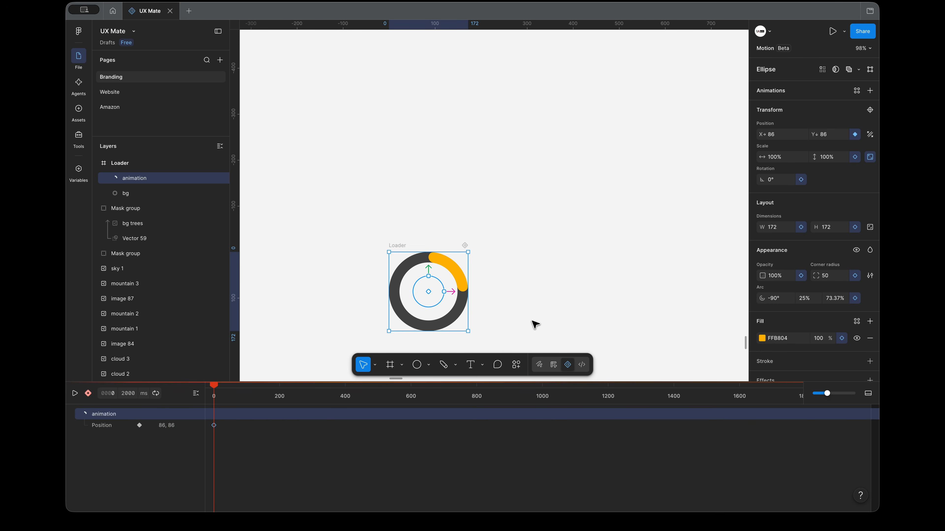
Record a rotation keyframe at about 600 ms by rotating the orange arc to about -262°
click(215, 412)
drag(214, 386, 413, 387)
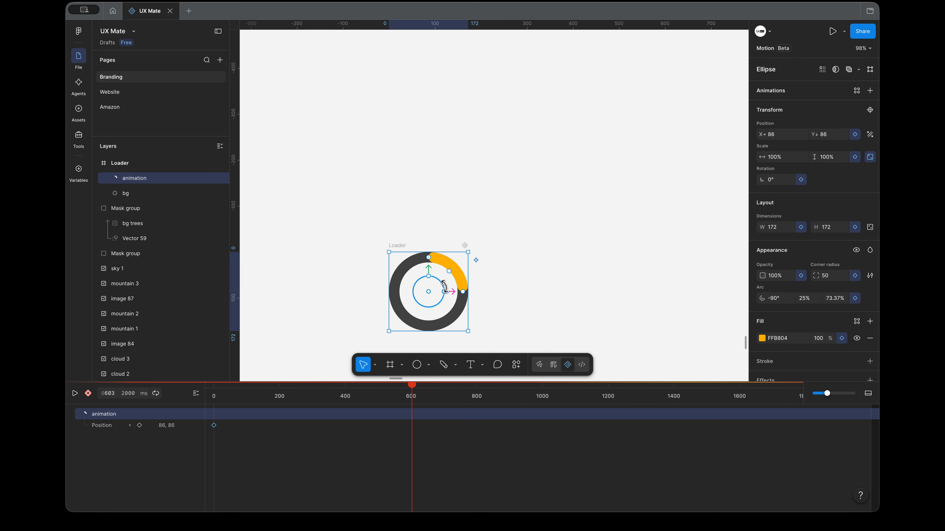
drag(474, 261, 402, 279)
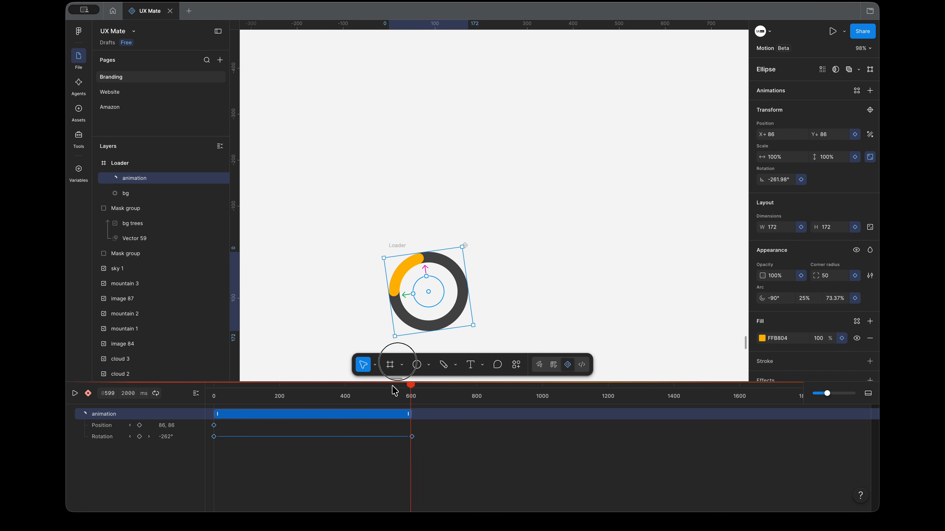
Play the arc's rotation animation from 0 ms and return the playhead to the start
drag(409, 389, 214, 395)
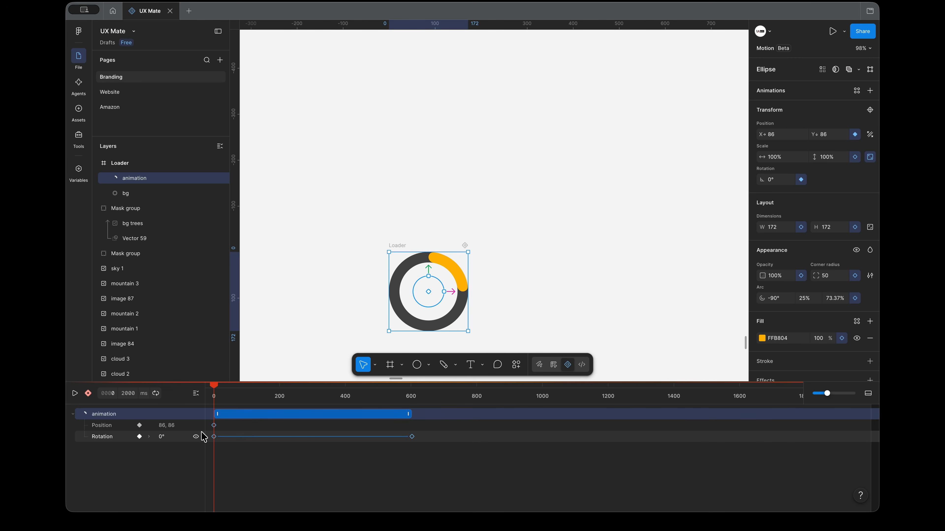
key(space)
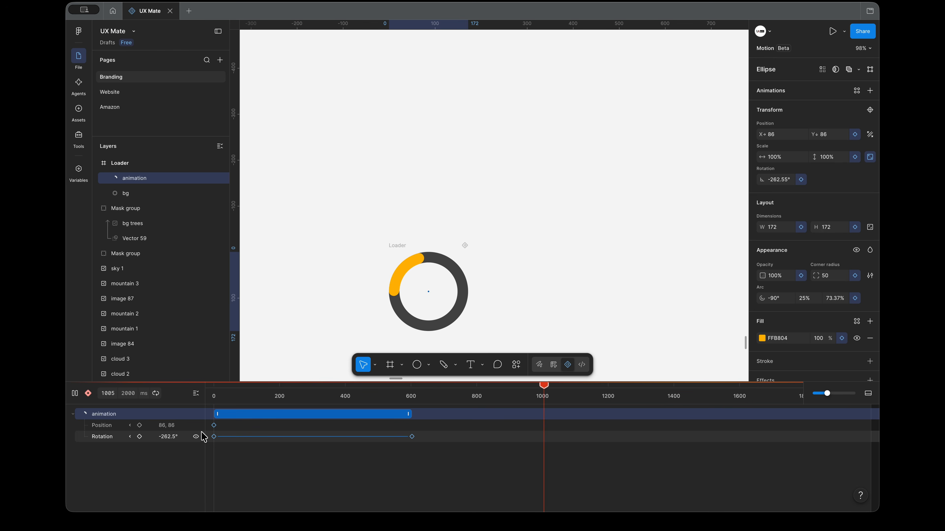
drag(248, 382, 215, 387)
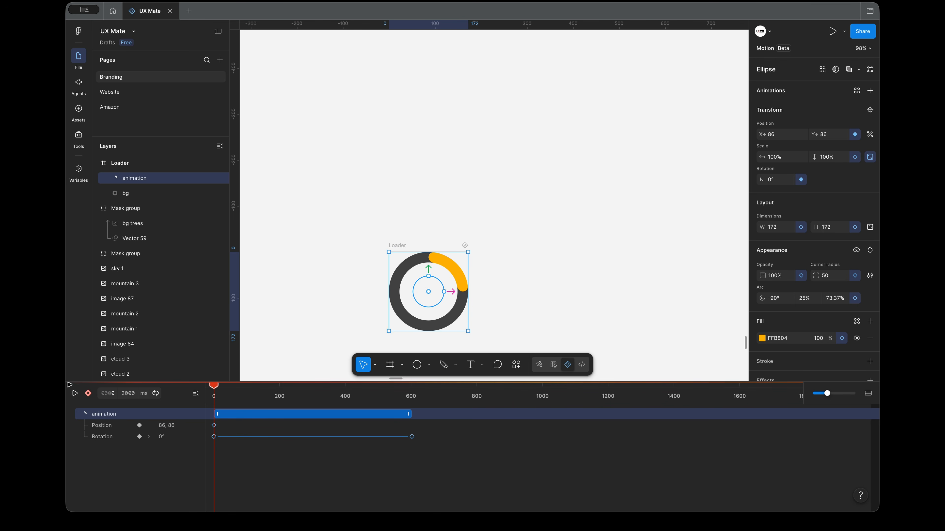
Preview the arc's rotation animation with looping on and with looping off, and turn looping back on
click(74, 393)
click(74, 394)
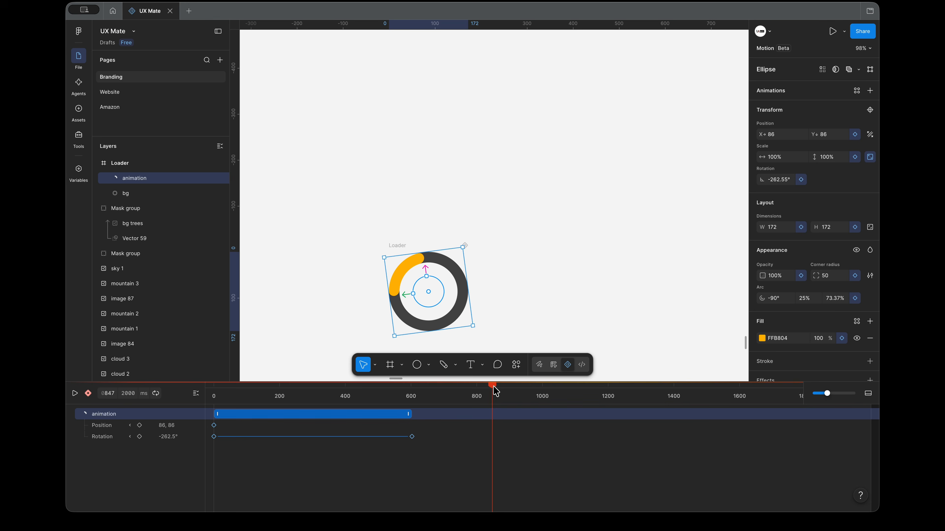
click(130, 425)
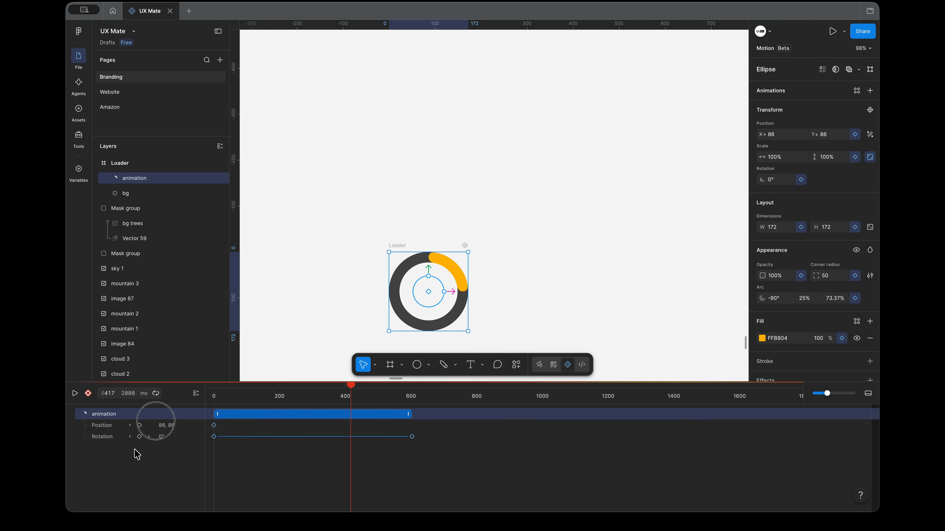
click(156, 393)
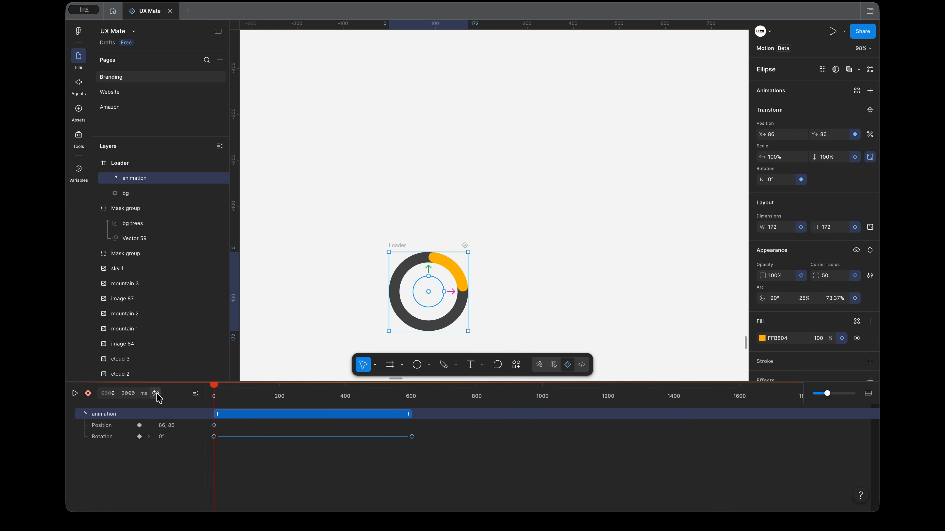
click(74, 394)
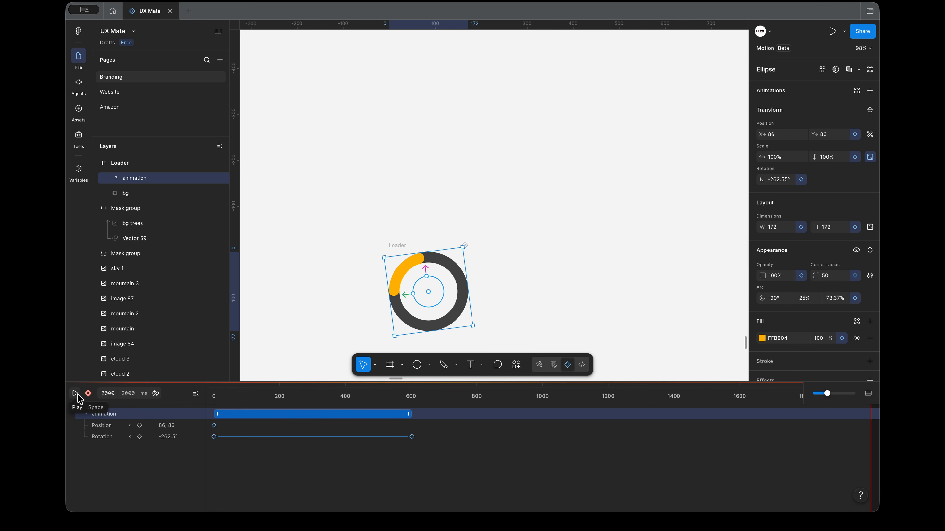
click(155, 393)
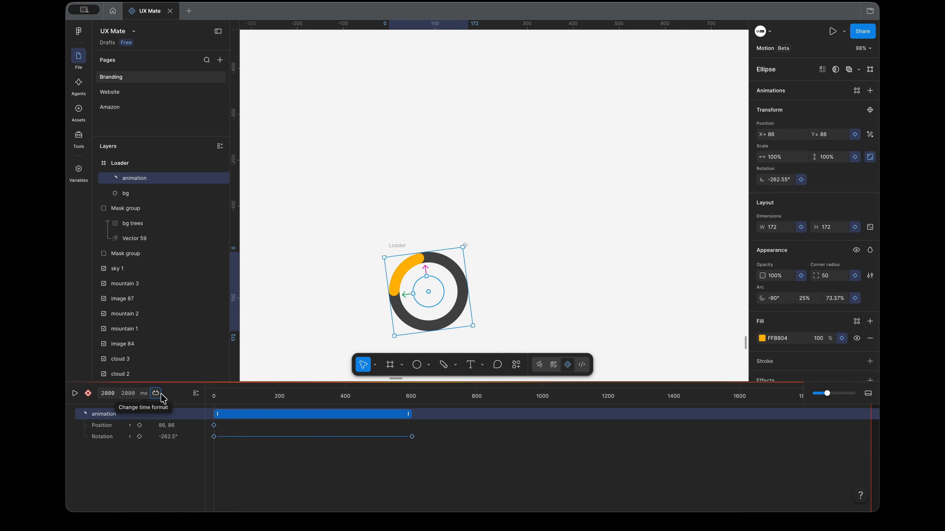
click(160, 395)
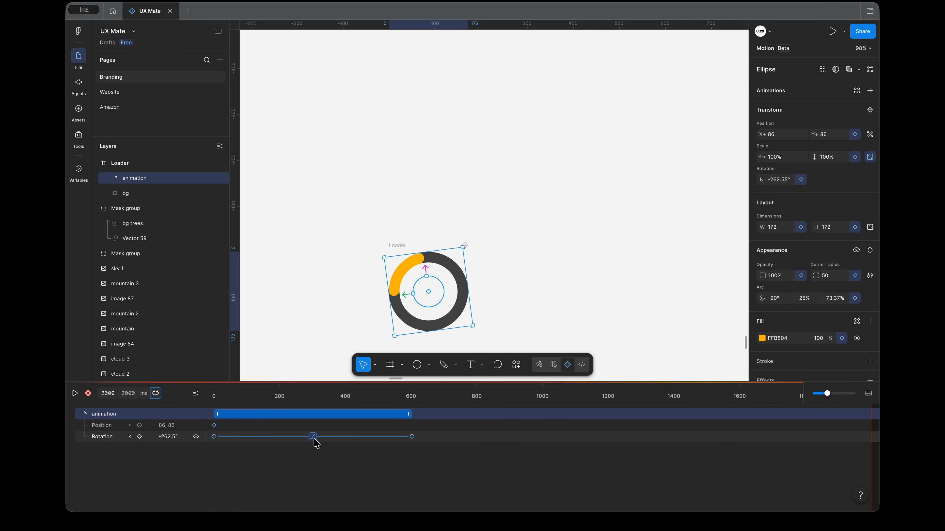
Open the easing settings for the rotation segment between its two keyframes and review the available easing presets
click(313, 437)
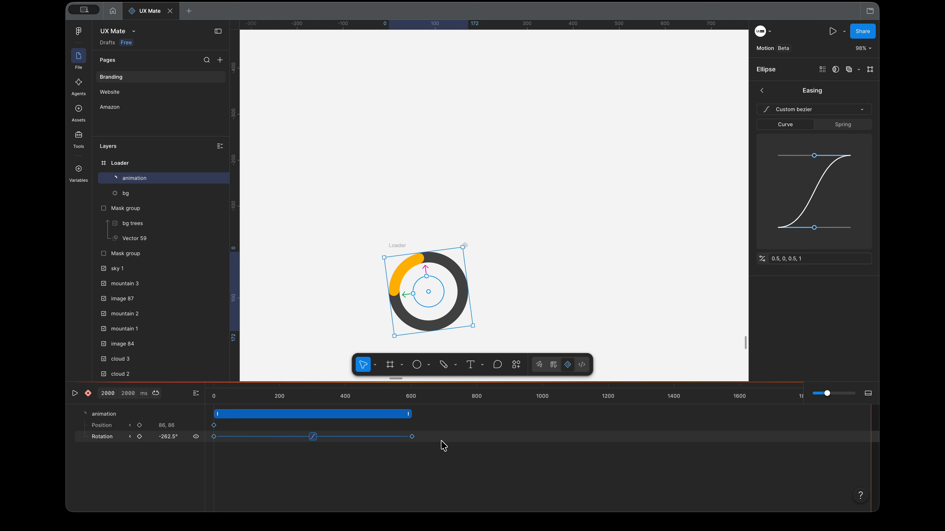
click(311, 440)
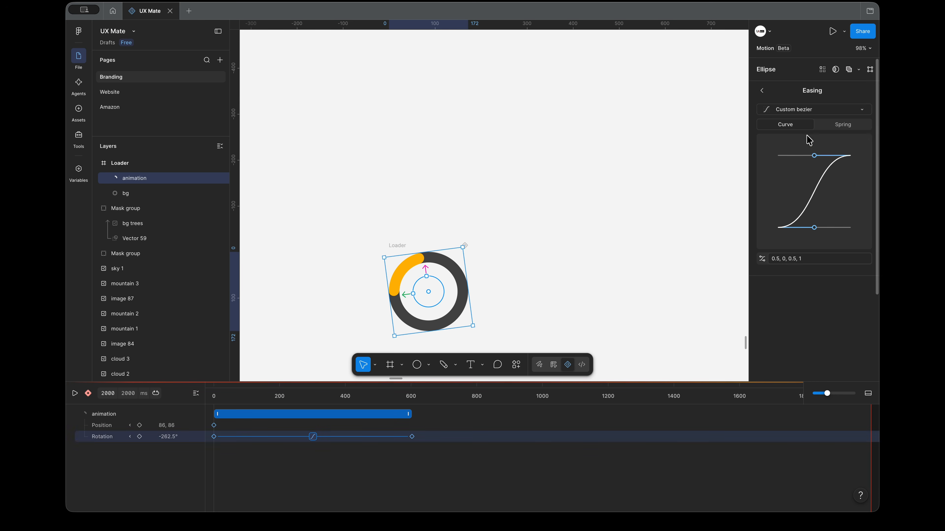
click(809, 112)
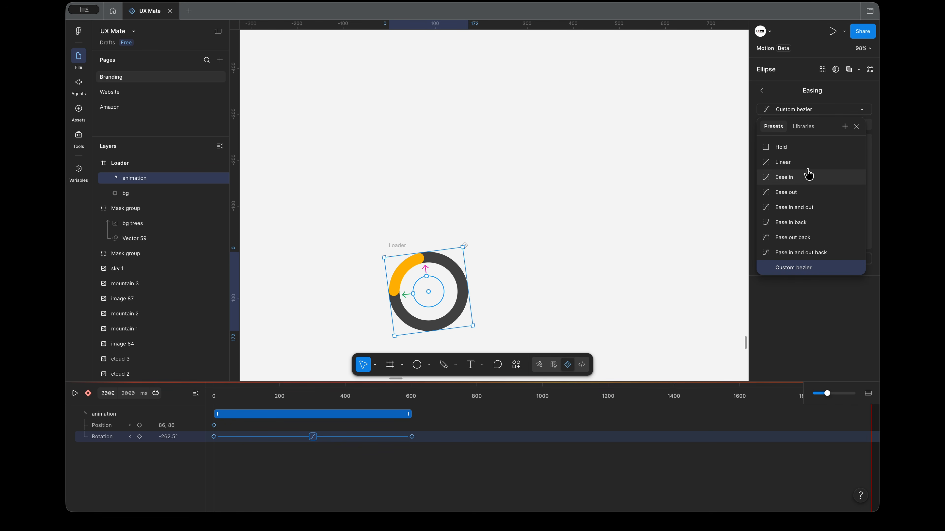
scroll(793, 234, down, 1)
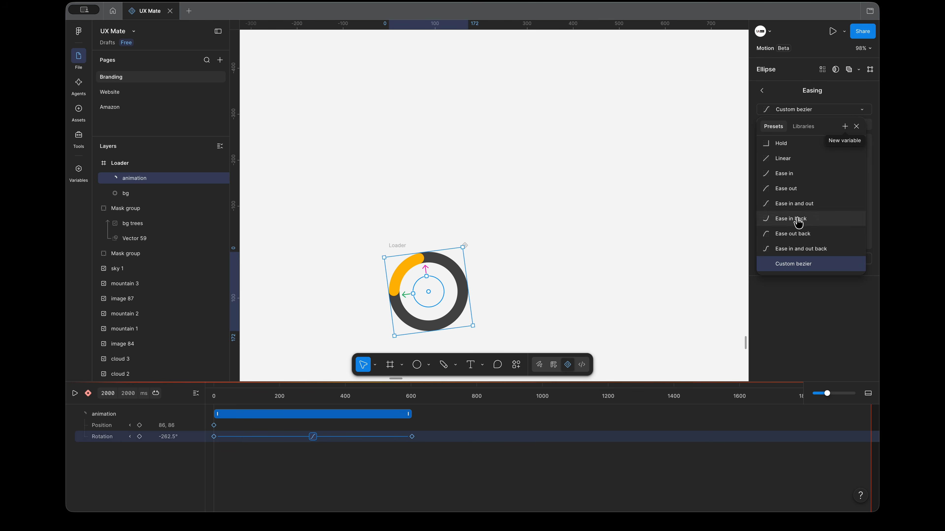
click(793, 327)
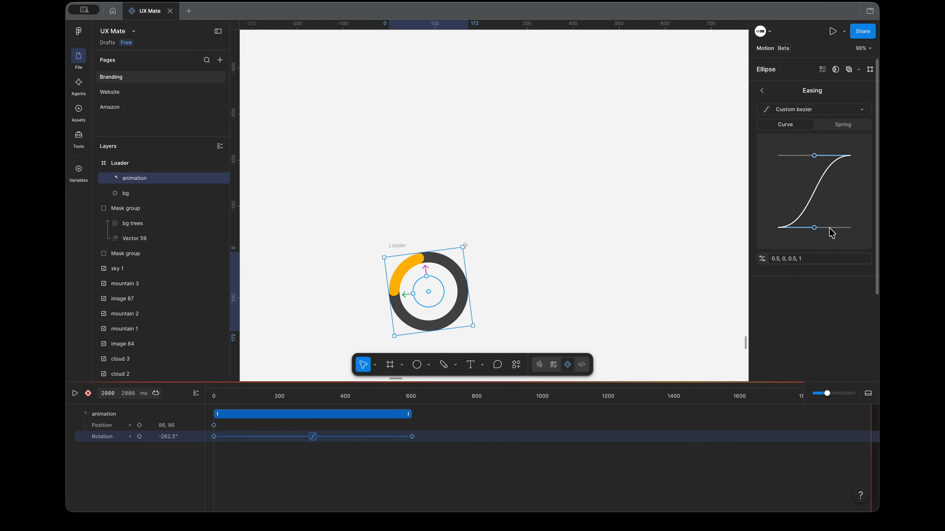
Try spring easing for the rotation segment, and shape its easing as a custom bezier curve of 0.21, 0.6, 0.92, 0.69
click(842, 125)
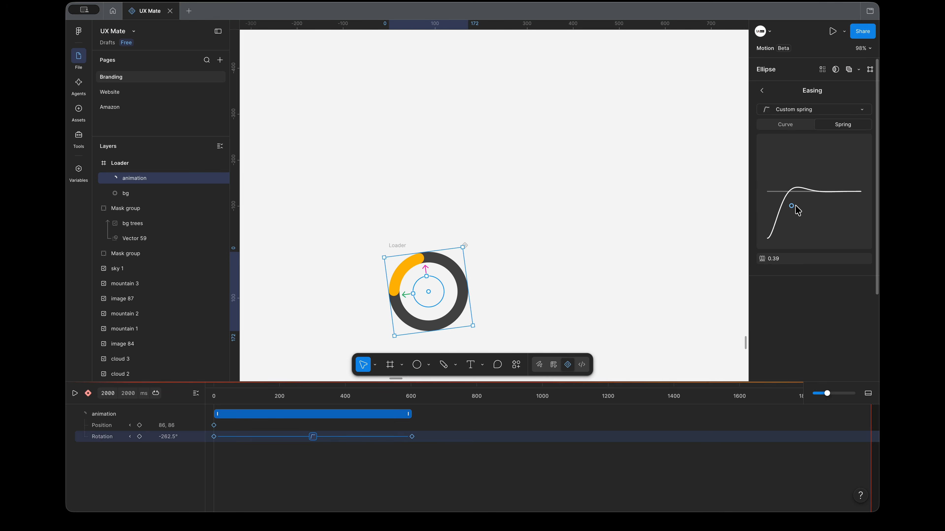
click(794, 126)
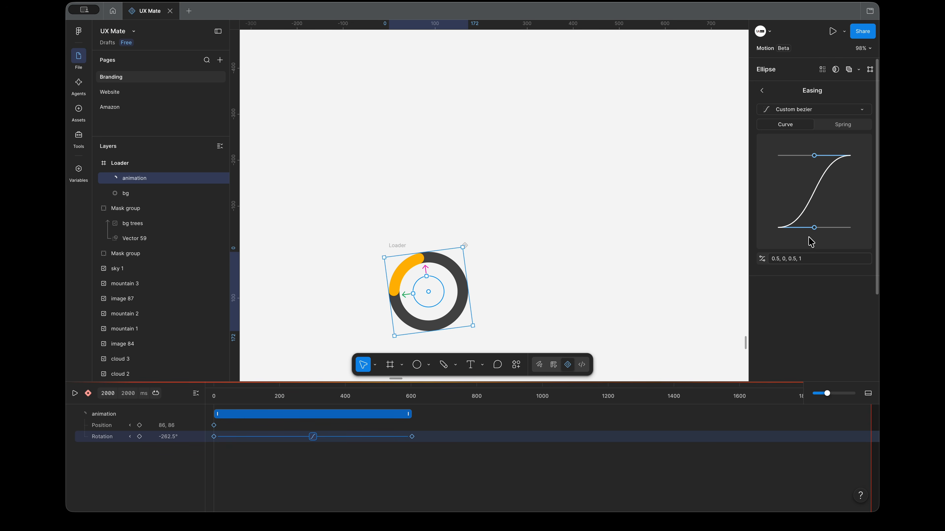
drag(816, 228, 844, 178)
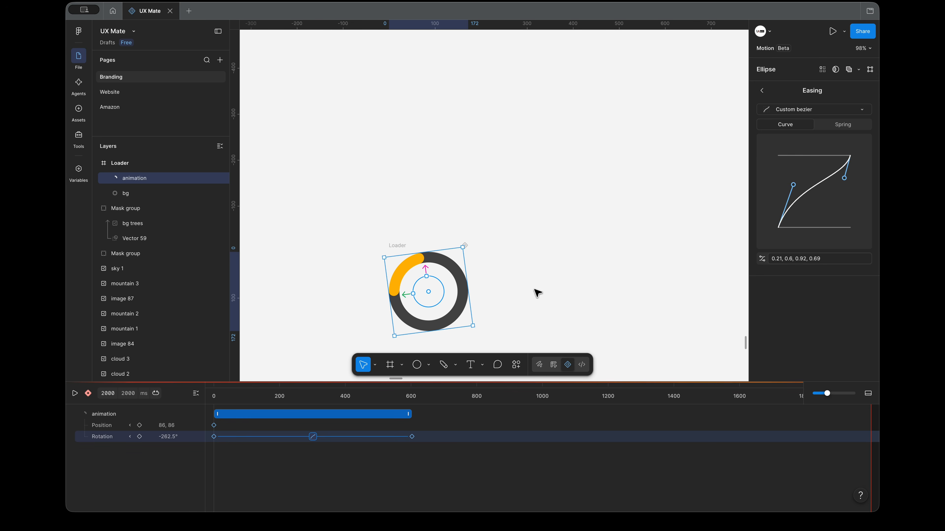
Play the rotation animation with the custom bezier easing and return the playhead to 0 ms
click(214, 395)
click(70, 395)
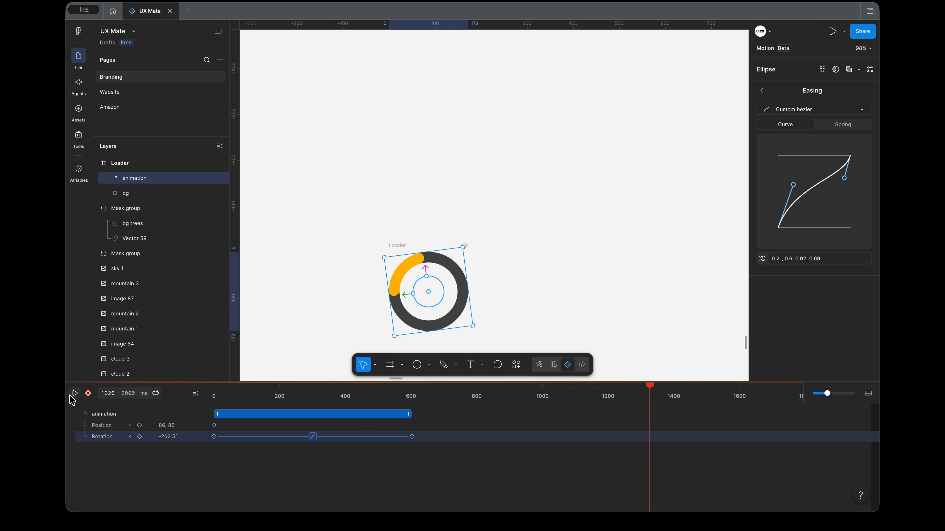
drag(294, 391, 188, 391)
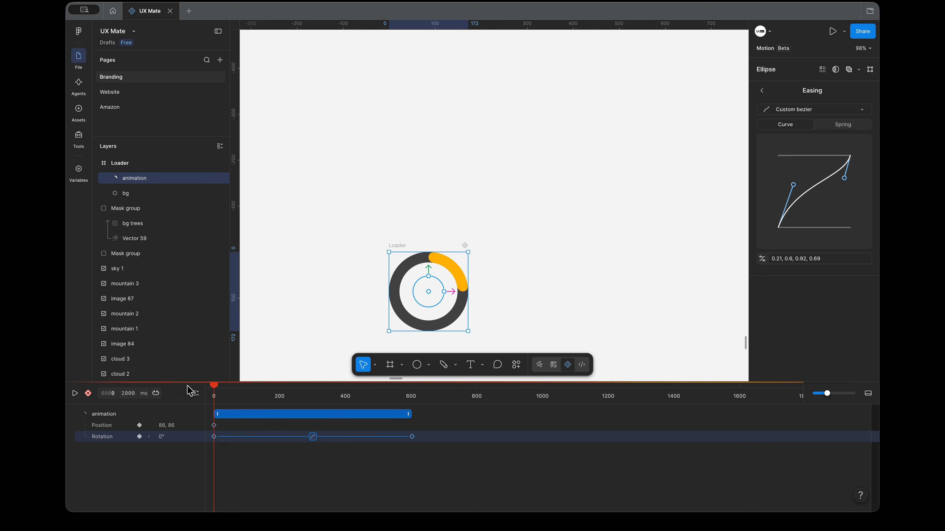
Switch to design editing and place a copy of the orange arc beside the Loader frame at X -13692, Y 38006
click(342, 228)
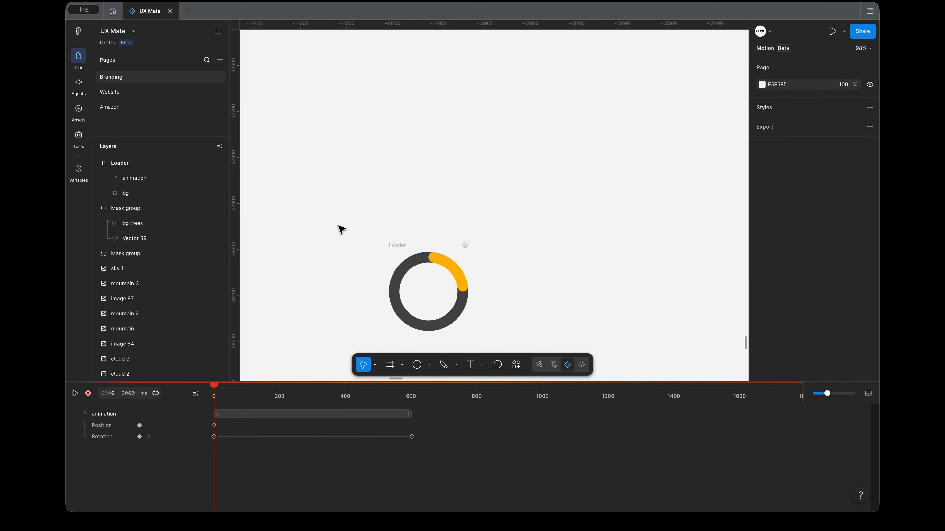
click(553, 365)
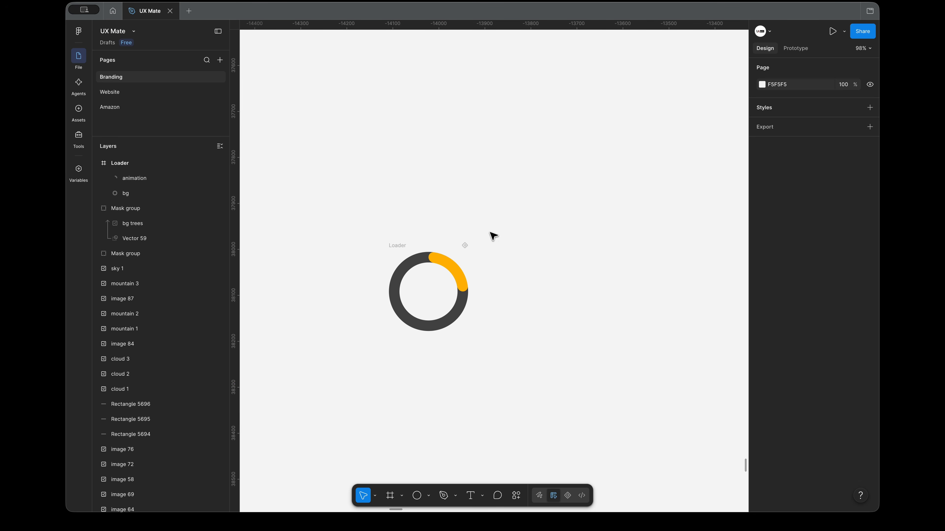
click(455, 274)
click(454, 274)
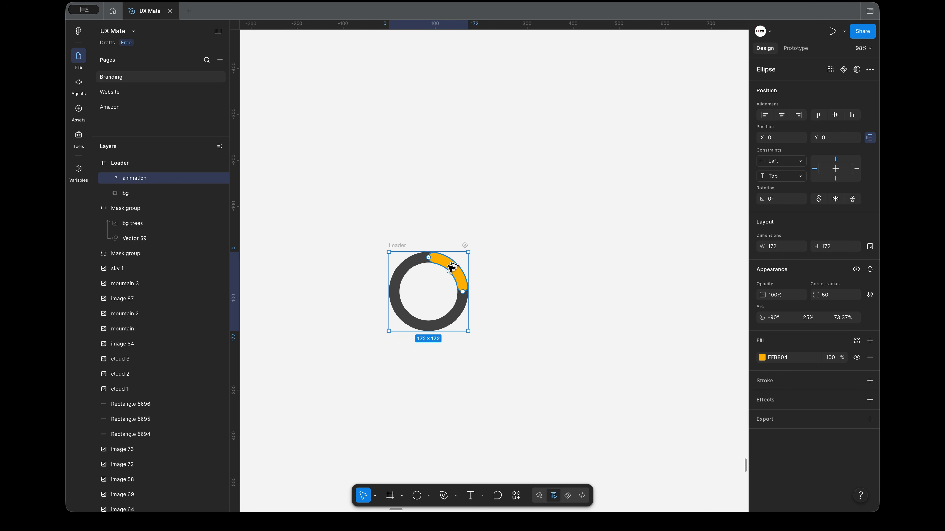
drag(451, 267, 642, 267)
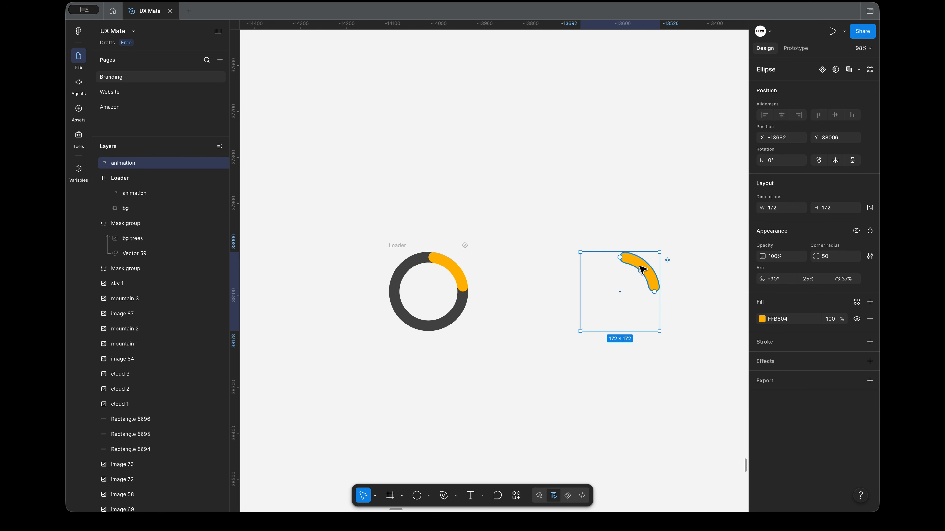
click(553, 418)
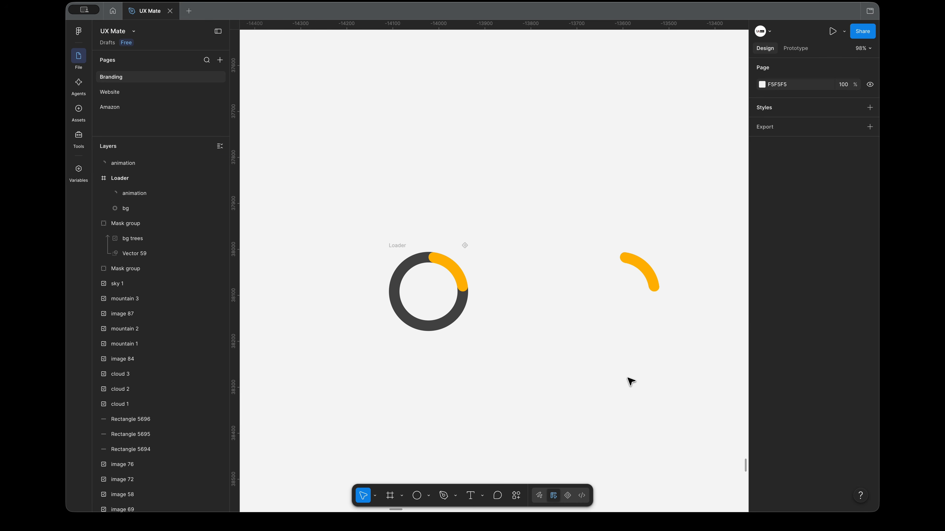
Change the copied arc's fill colour to near-black 1C1C1C
click(651, 274)
click(763, 322)
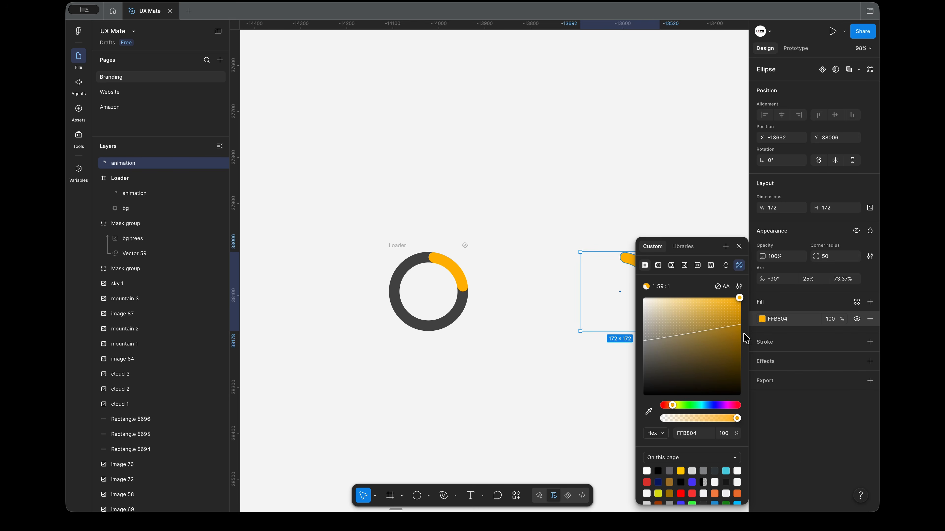
drag(735, 338, 558, 387)
click(562, 391)
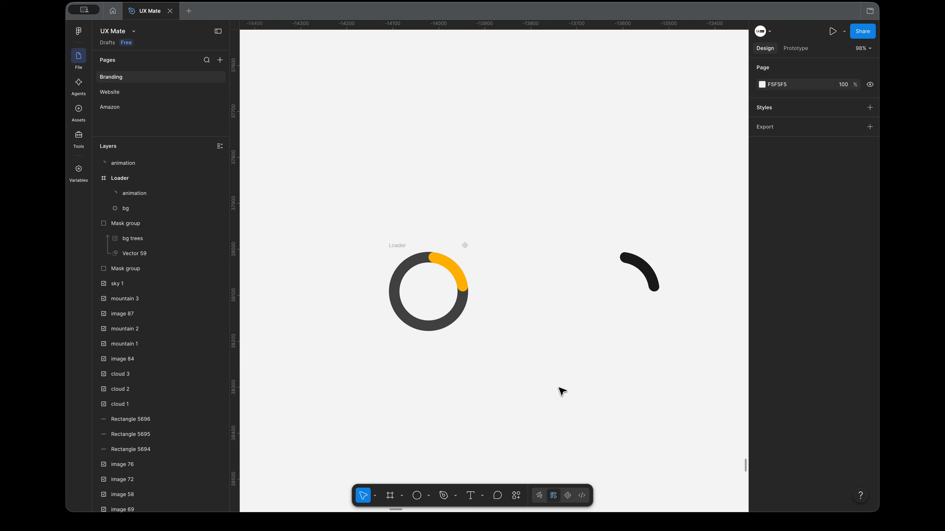
Switch to motion editing for the black arc and delete its Rotation and Position tracks
click(653, 274)
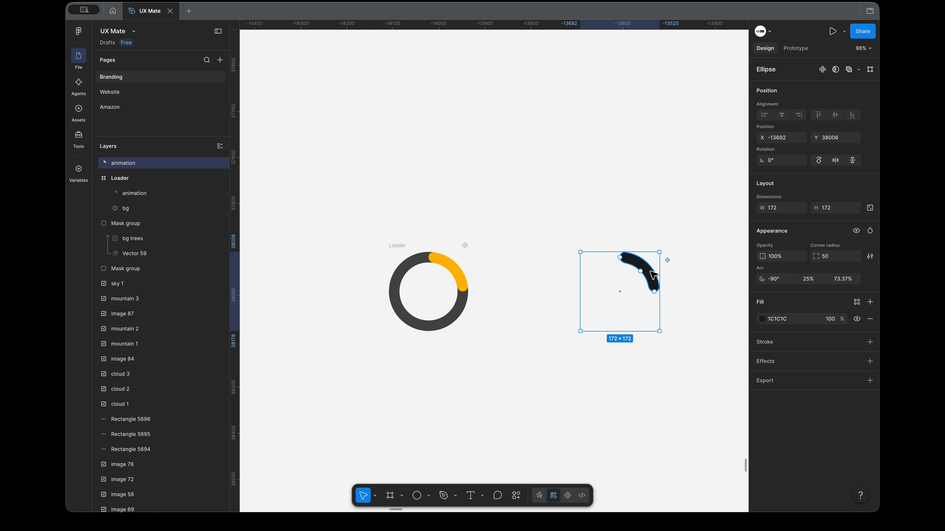
click(565, 501)
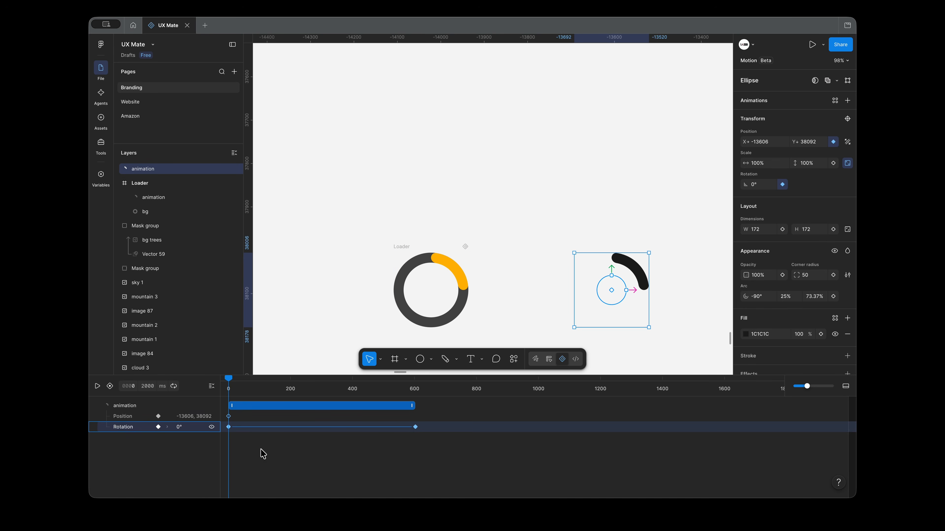
mouse_move(261, 429)
right_click(137, 430)
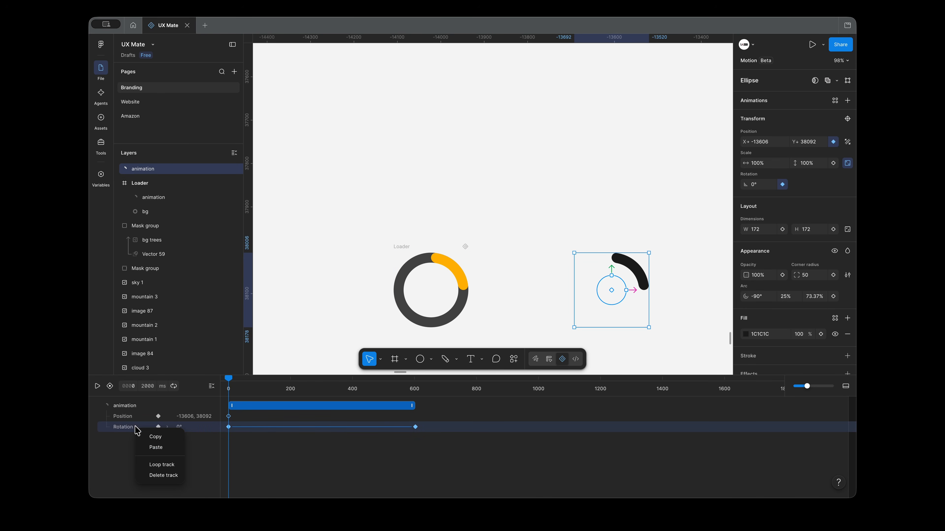
click(161, 476)
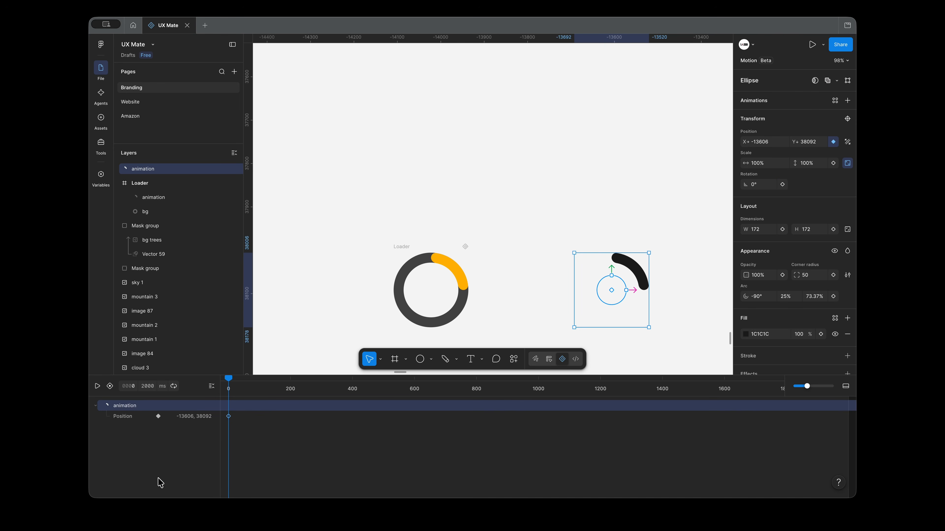
right_click(126, 416)
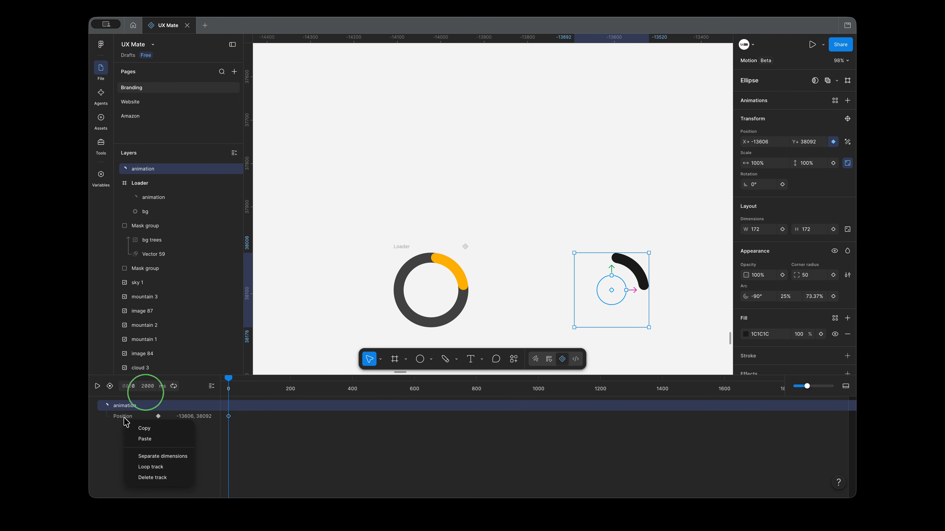
click(152, 477)
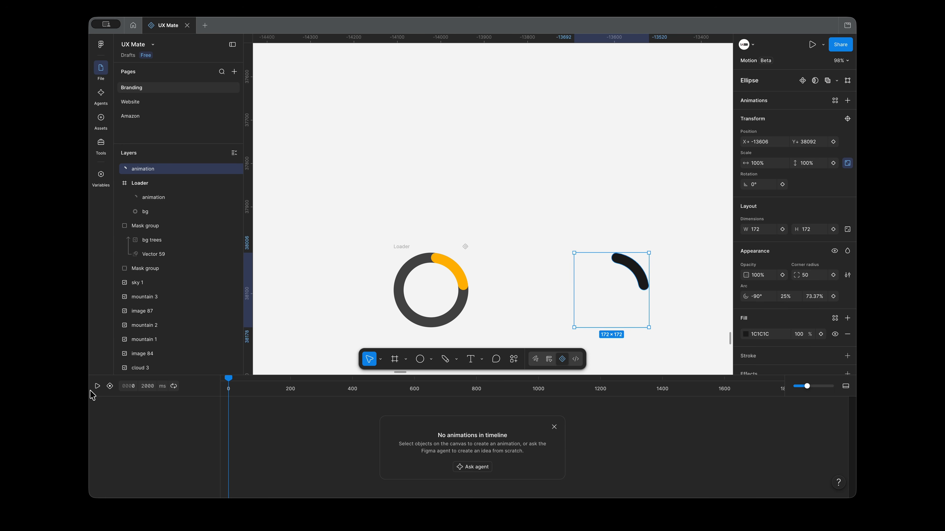
Turn on keyframe recording and record arc sweep keyframes of about 1.4% at 0 ms and 98.41% at about 600 ms
click(109, 386)
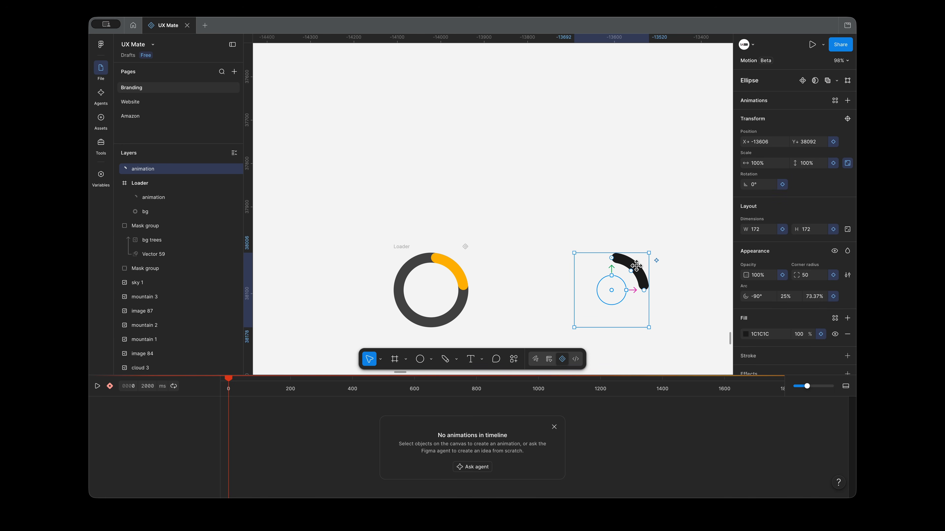
drag(644, 289, 614, 258)
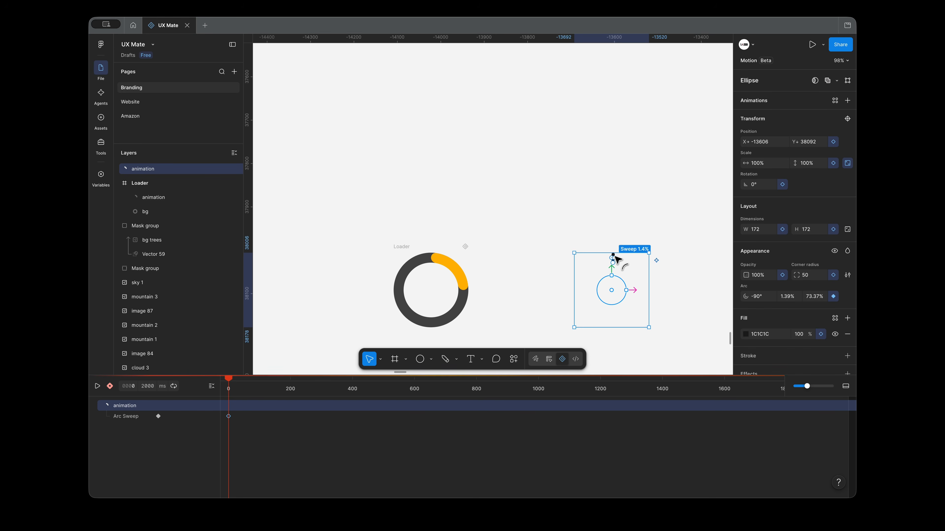
drag(229, 386, 415, 390)
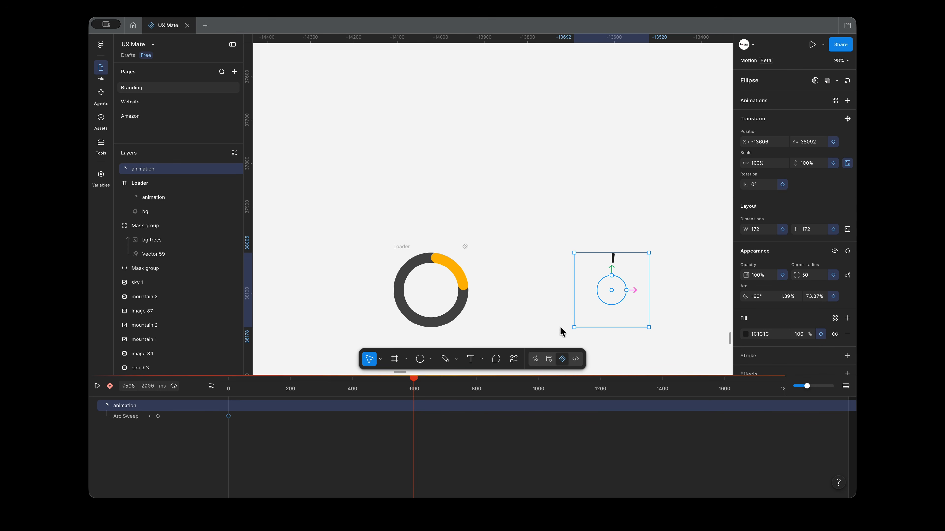
mouse_move(619, 259)
mouse_down()
mouse_move(667, 275)
mouse_move(571, 302)
mouse_move(609, 256)
mouse_up()
Play the black arc's sweep animation from 0 ms and scrub the playhead back to about 173 ms
drag(401, 381, 179, 385)
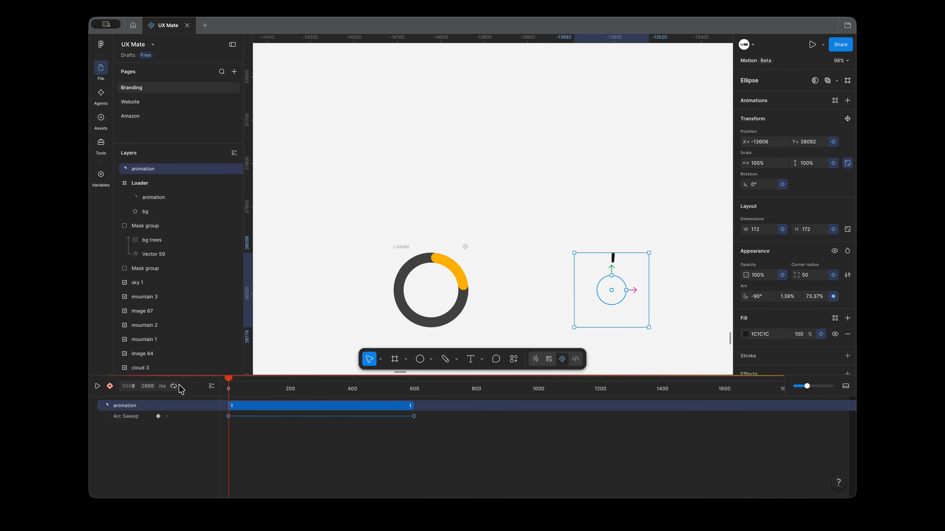
click(98, 386)
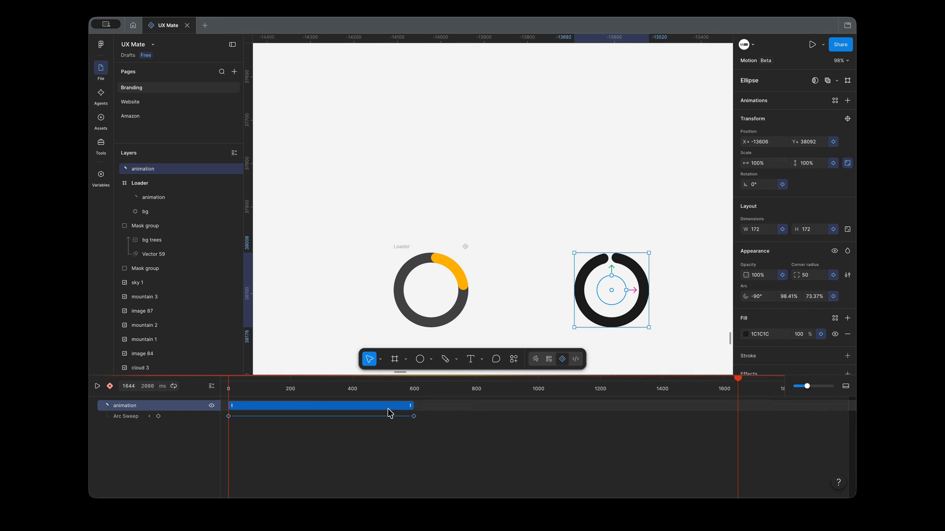
drag(357, 389, 283, 393)
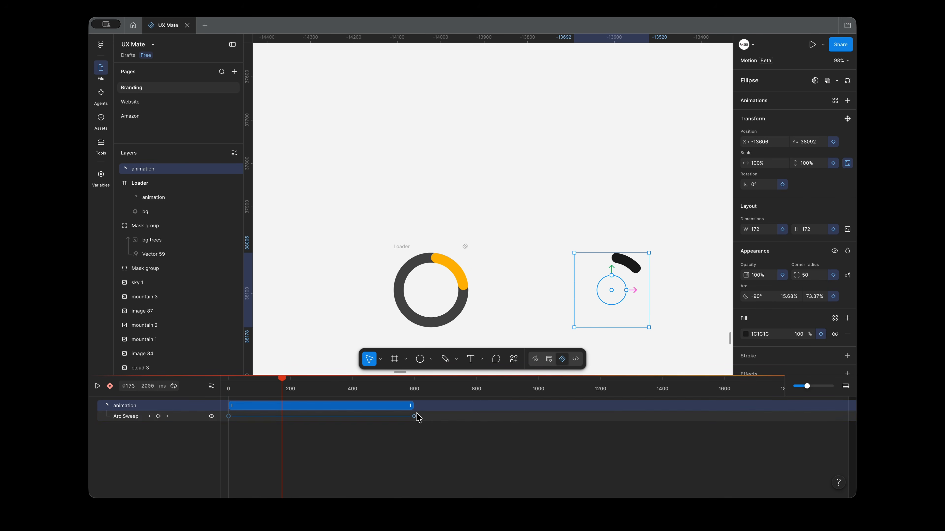
Move the black arc's end Arc Sweep keyframe out to about 1615 ms and preview the slower sweep from 0 ms
drag(414, 416, 729, 416)
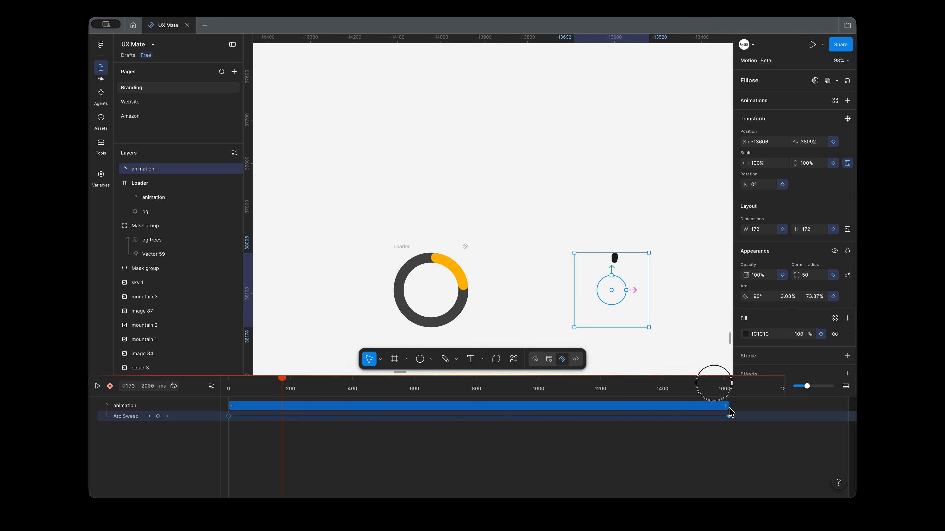
drag(286, 380, 211, 384)
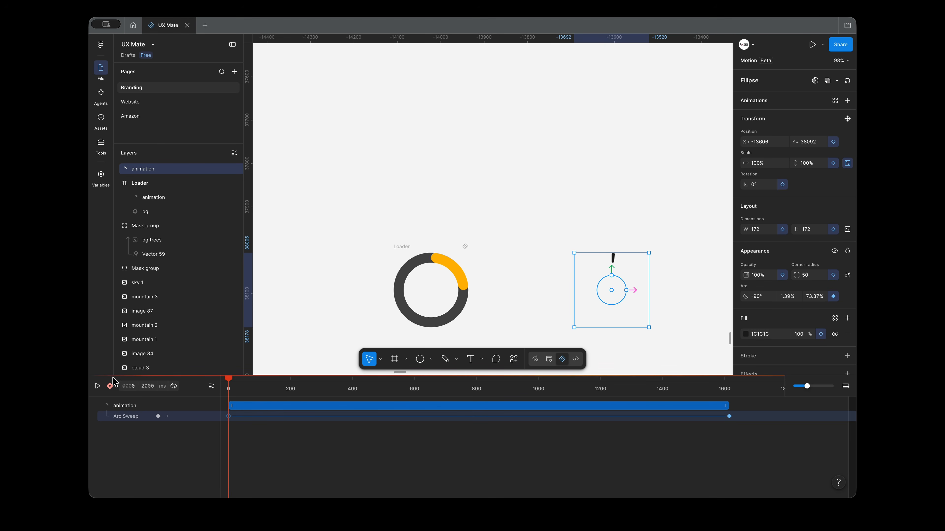
click(96, 386)
click(96, 386)
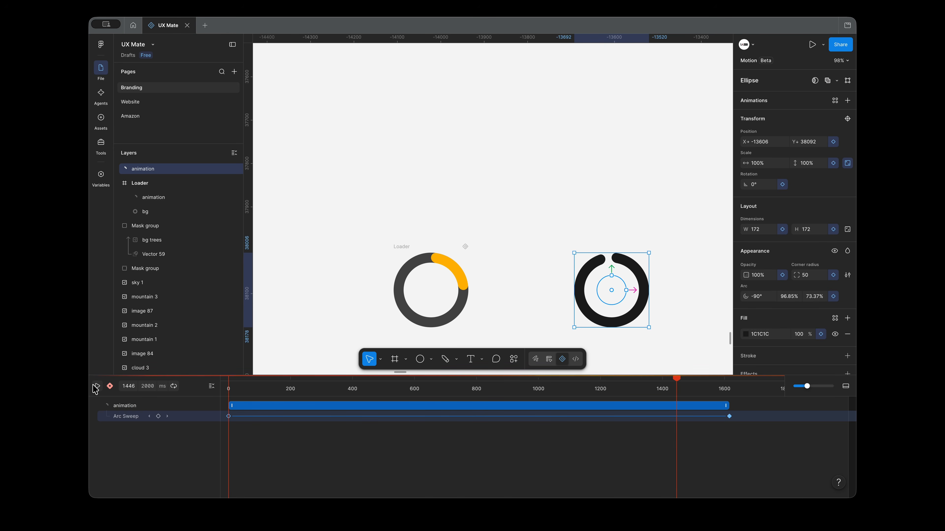
Move the black arc's end Arc Sweep keyframe to about 240 ms and preview the faster sweep from 0 ms
drag(729, 417, 303, 416)
drag(255, 393, 198, 387)
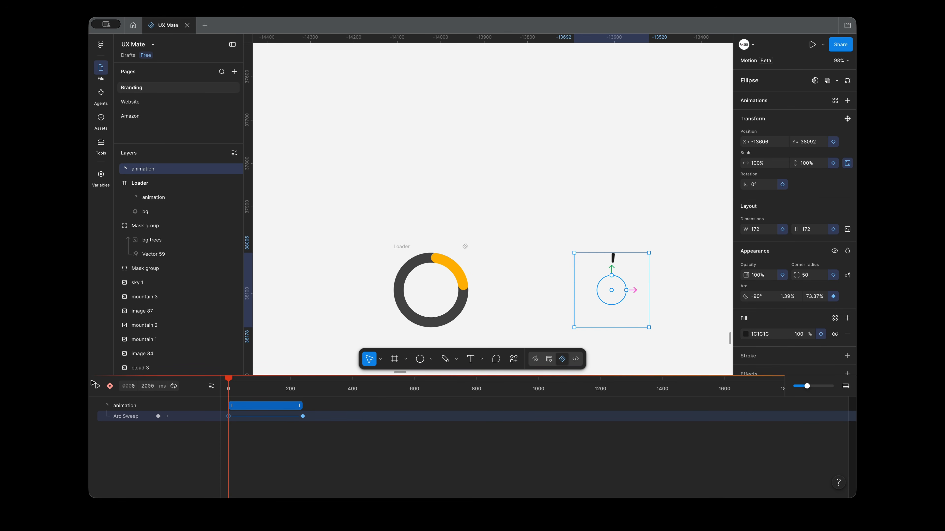
click(96, 386)
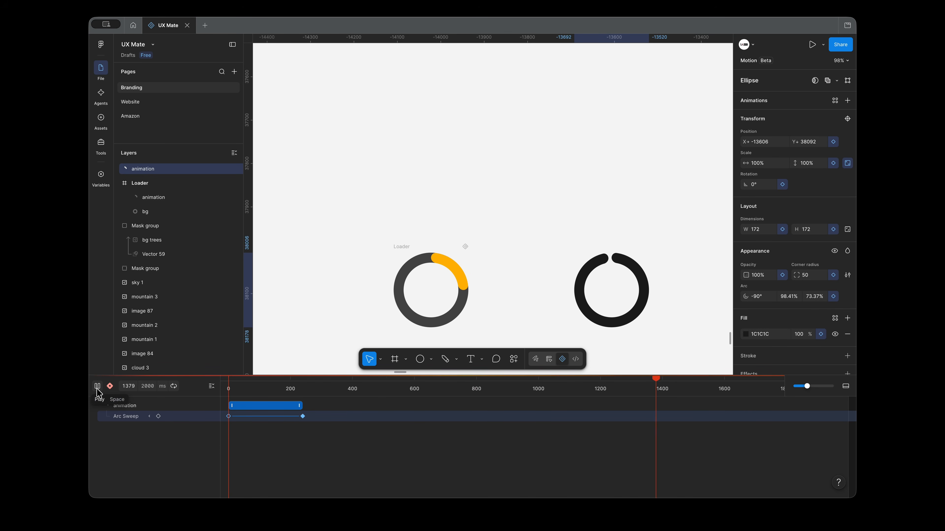
click(97, 387)
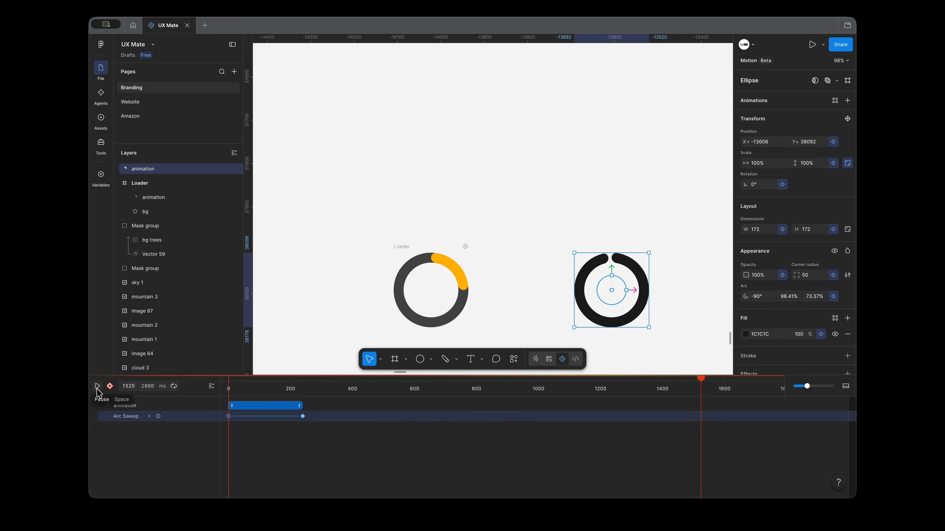